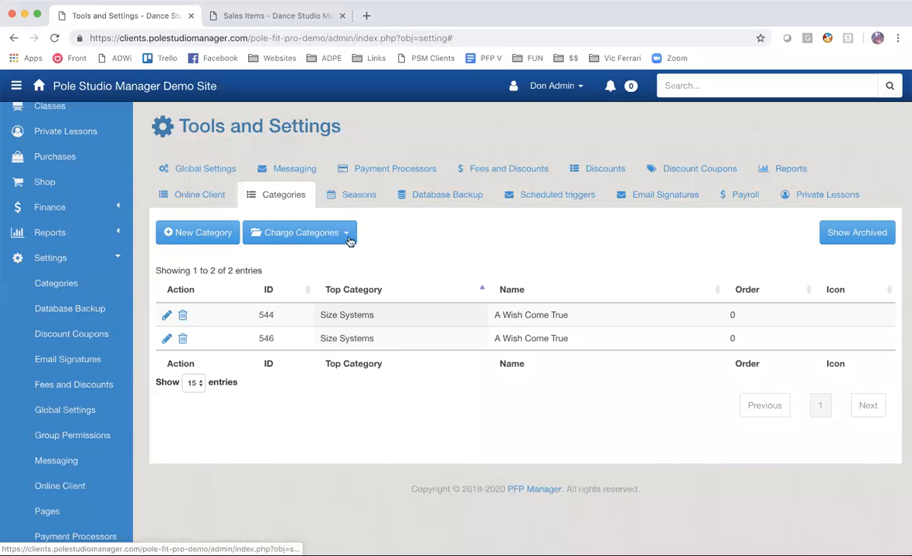
# Review the names and order numbers in the Charge Categories list.
pyautogui.scroll(-2, 447, 282)
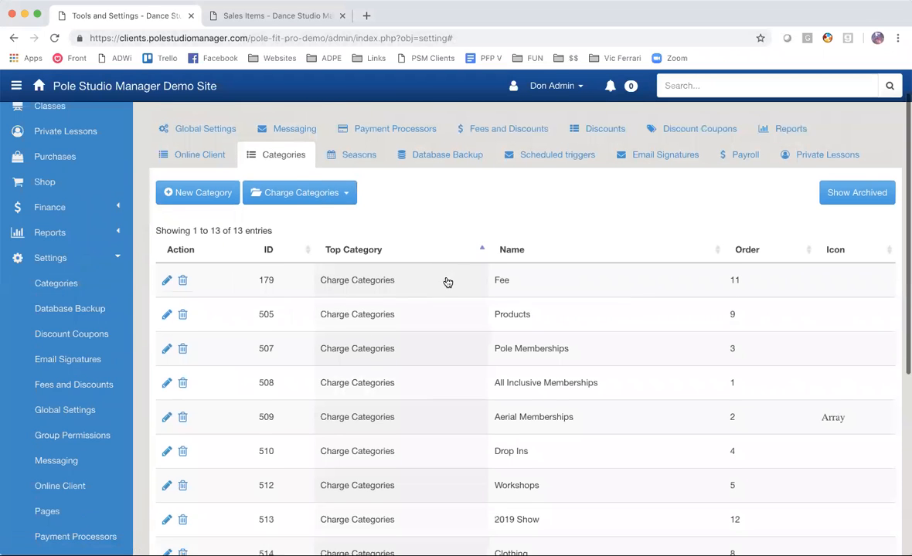
pyautogui.scroll(-5, 446, 282)
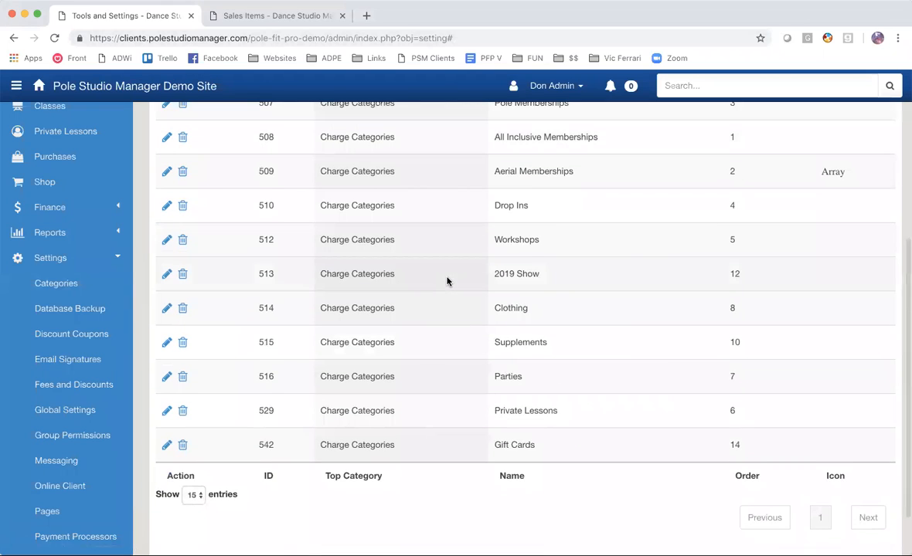
pyautogui.scroll(5, 446, 282)
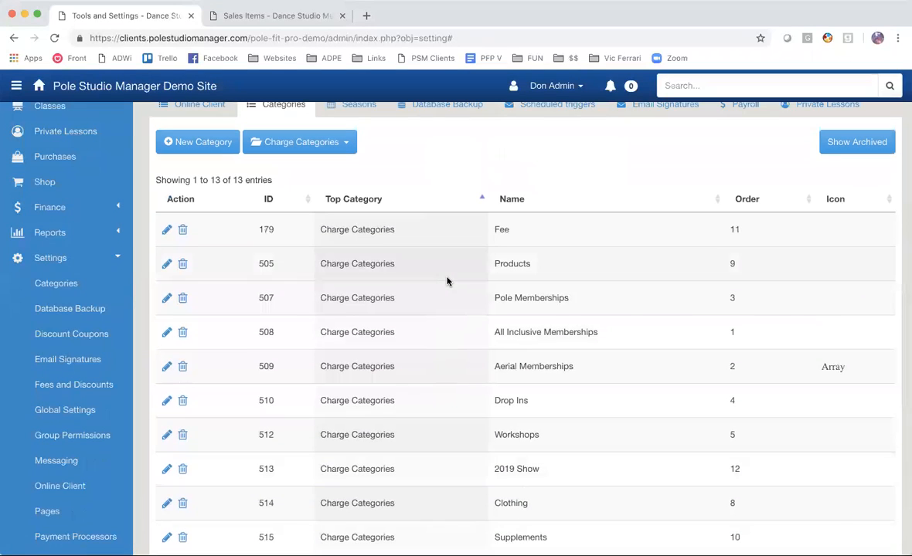
pyautogui.scroll(1, 364, 163)
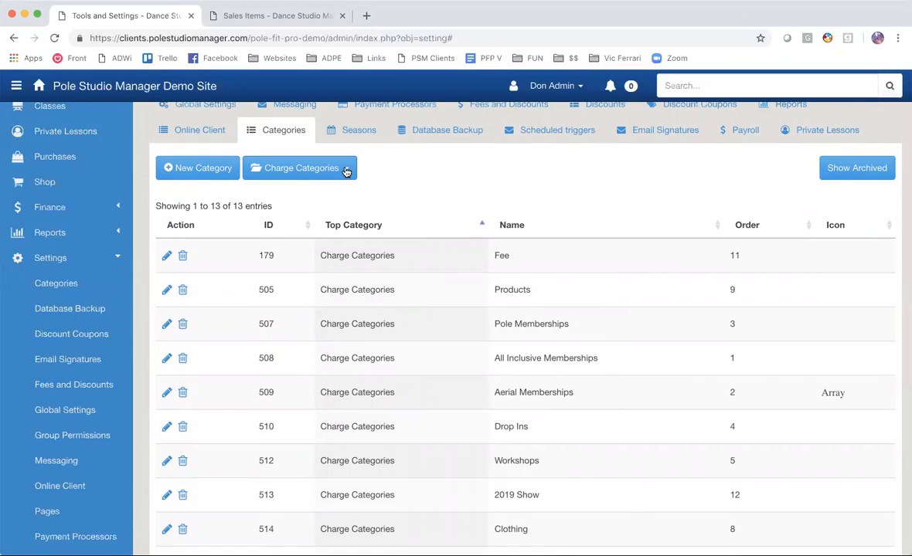
pyautogui.scroll(2, 417, 189)
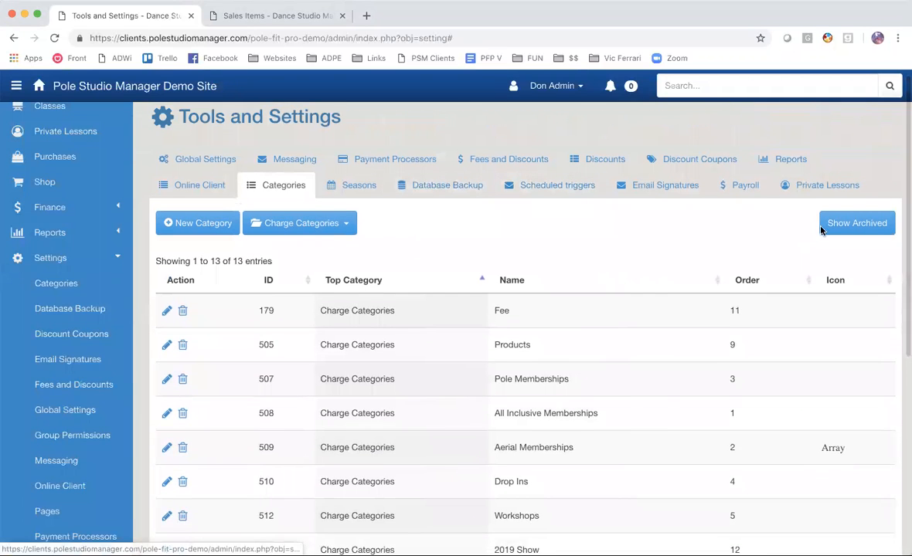
pyautogui.click(198, 225)
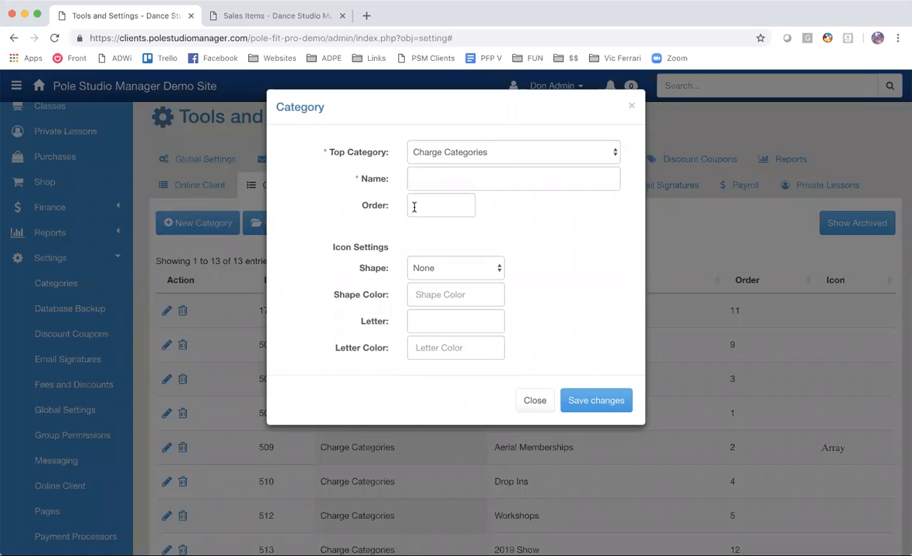
pyautogui.click(463, 203)
pyautogui.click(464, 209)
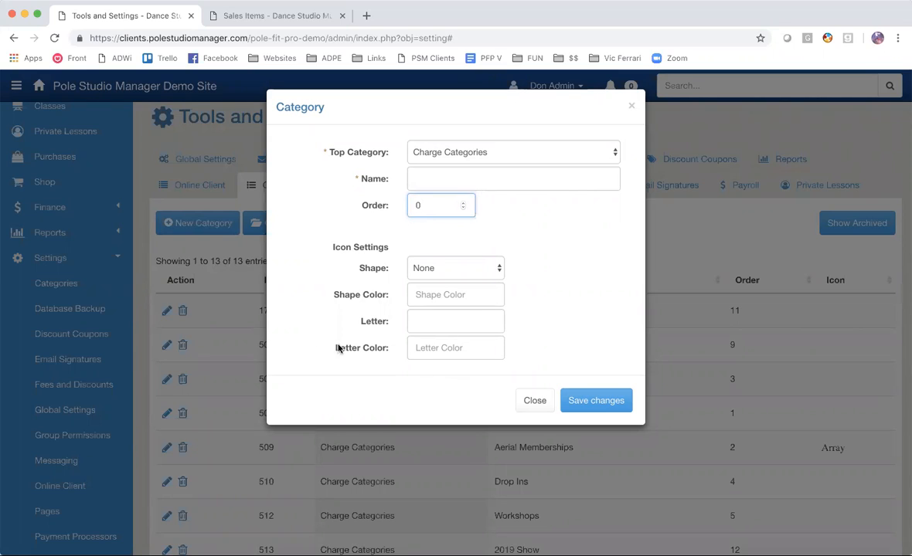
pyautogui.click(535, 401)
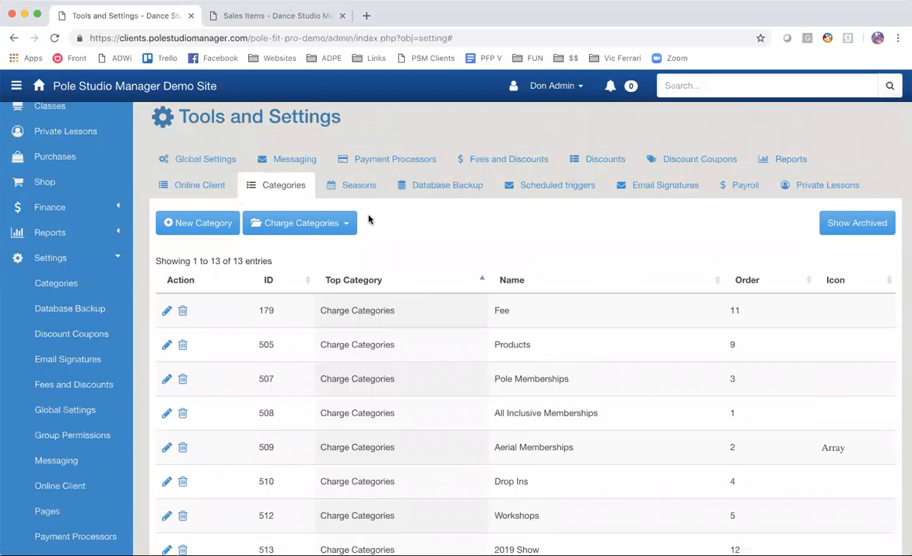
# Switch the category list to Payment Methods and review its entries.
pyautogui.click(317, 221)
pyautogui.click(330, 299)
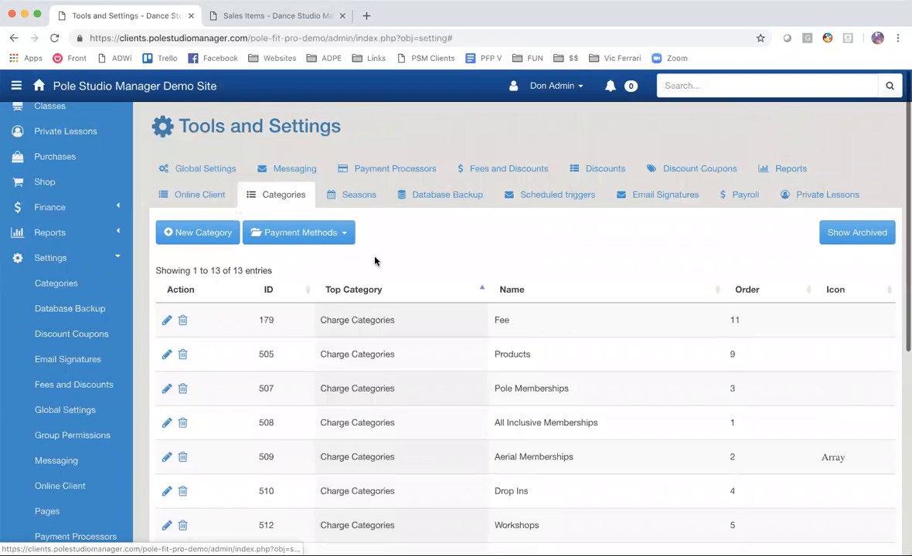
pyautogui.scroll(-1, 415, 255)
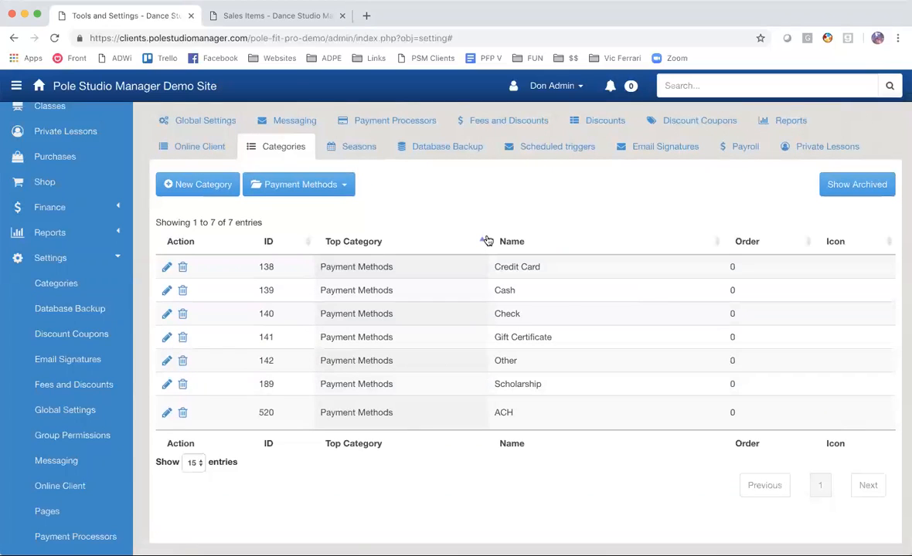
# Switch the category list to Class Genres and review all of its entries.
pyautogui.click(344, 185)
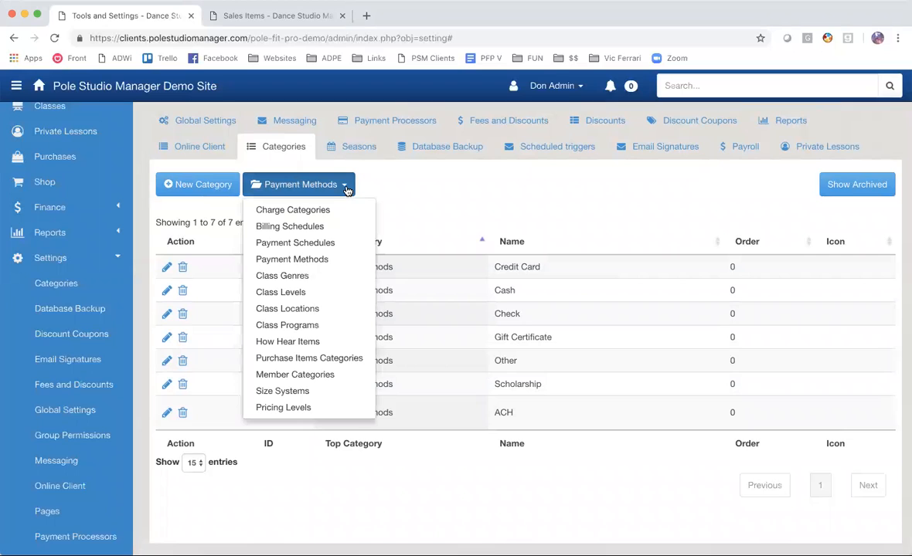
pyautogui.click(331, 276)
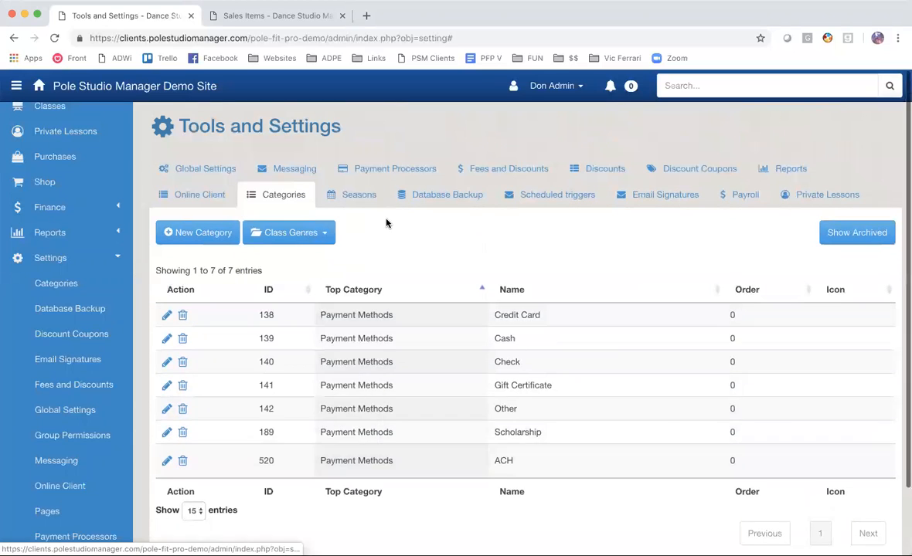
pyautogui.scroll(-3, 477, 286)
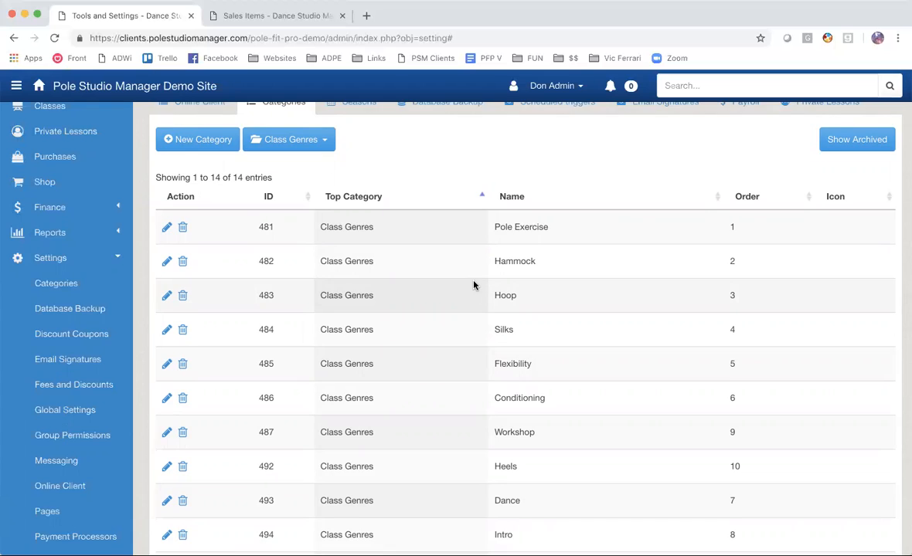
pyautogui.scroll(-4, 473, 285)
pyautogui.scroll(-2, 474, 285)
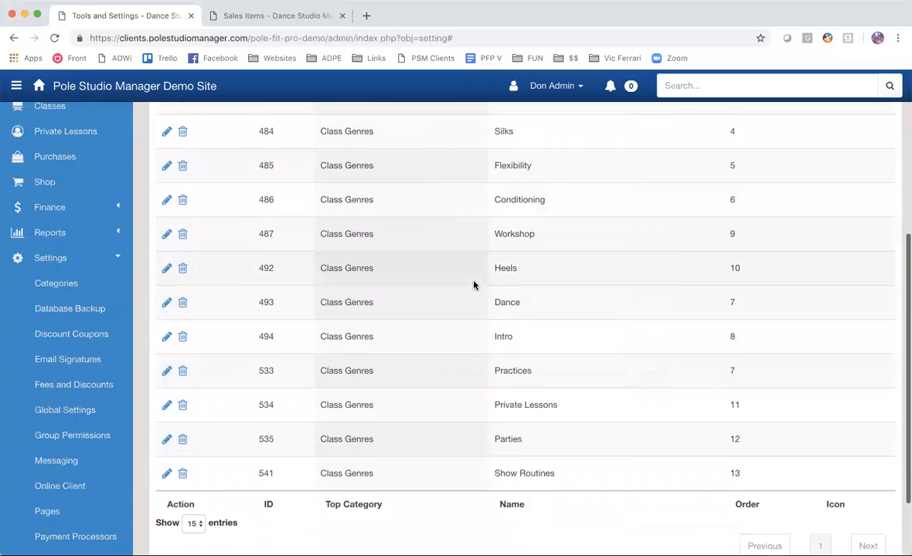
pyautogui.scroll(2, 474, 285)
pyautogui.scroll(1, 473, 285)
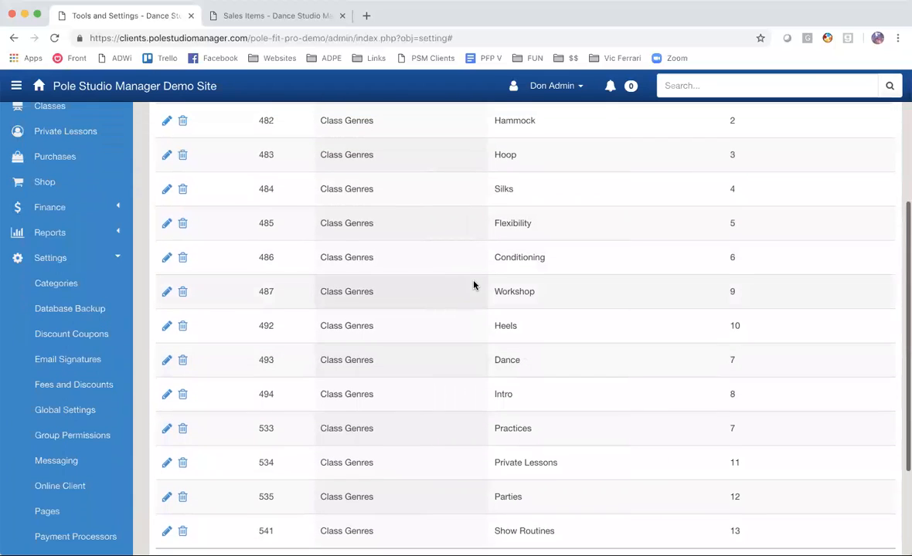
pyautogui.scroll(4, 473, 285)
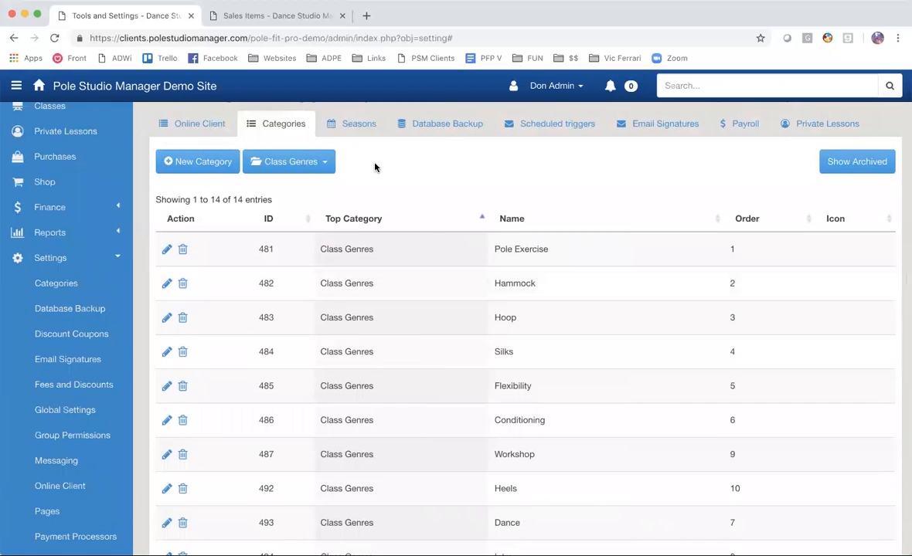
# Show the Class Levels categories and look through the available levels.
pyautogui.click(325, 163)
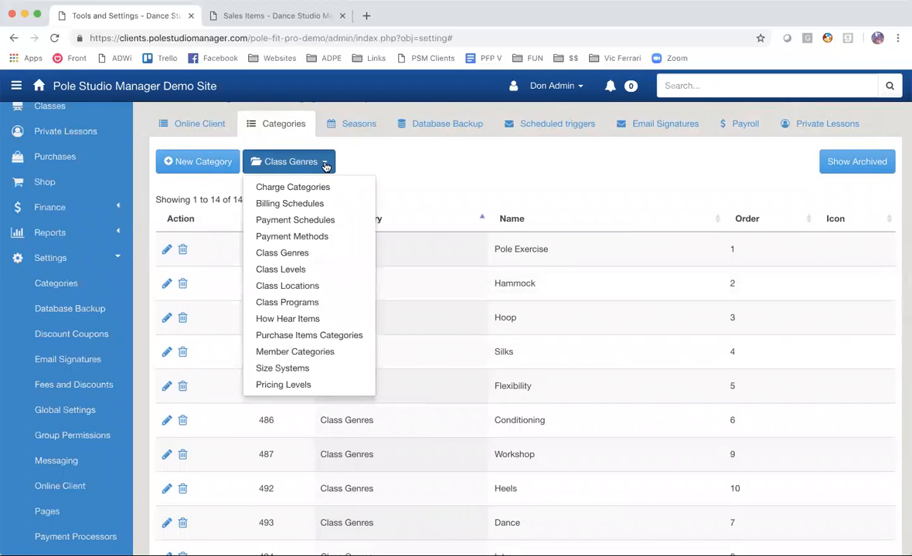
pyautogui.click(318, 268)
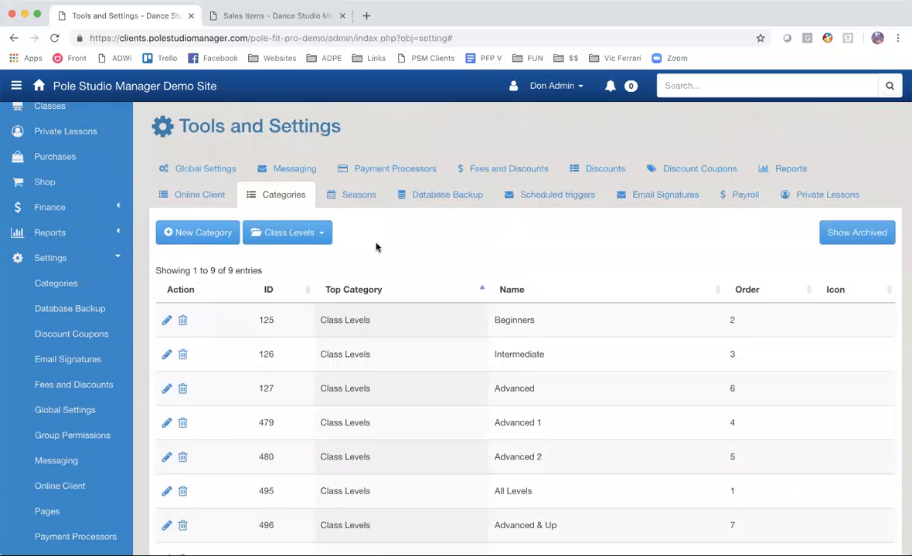
pyautogui.scroll(-2, 376, 247)
pyautogui.scroll(1, 377, 247)
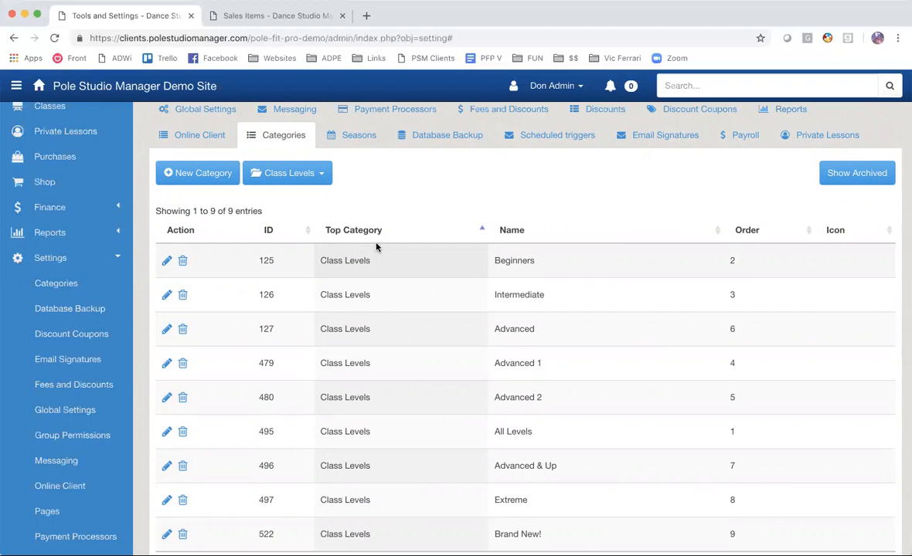
# View the Class Locations categories, followed by the Class Programs categories.
pyautogui.click(323, 176)
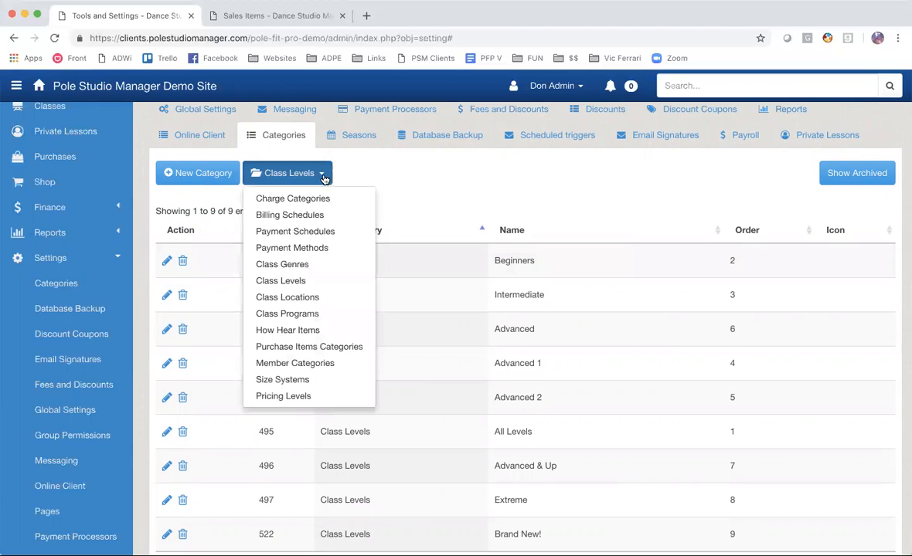
pyautogui.click(316, 297)
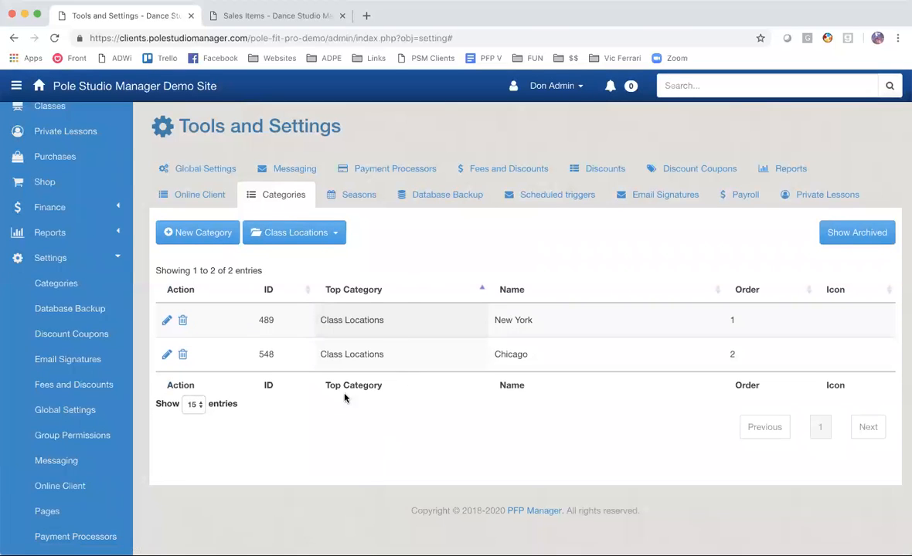
pyautogui.click(336, 233)
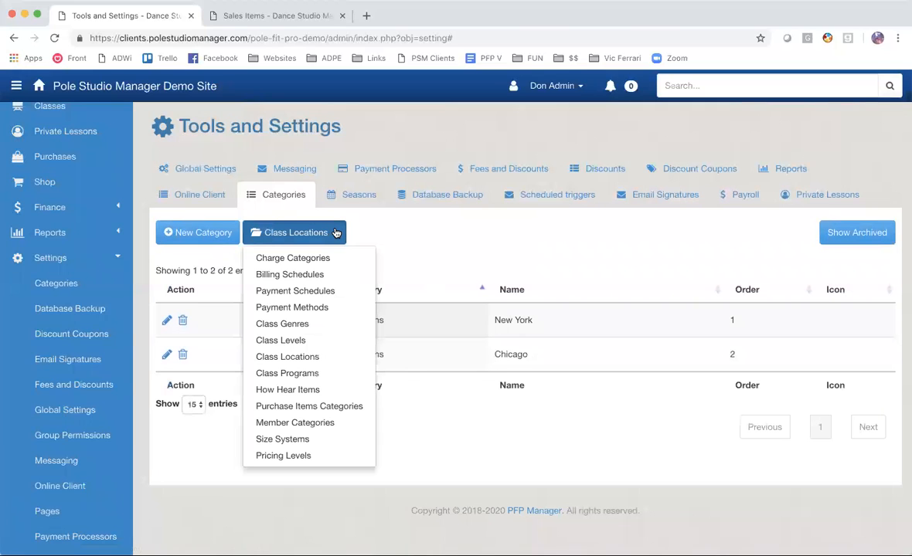
pyautogui.click(316, 375)
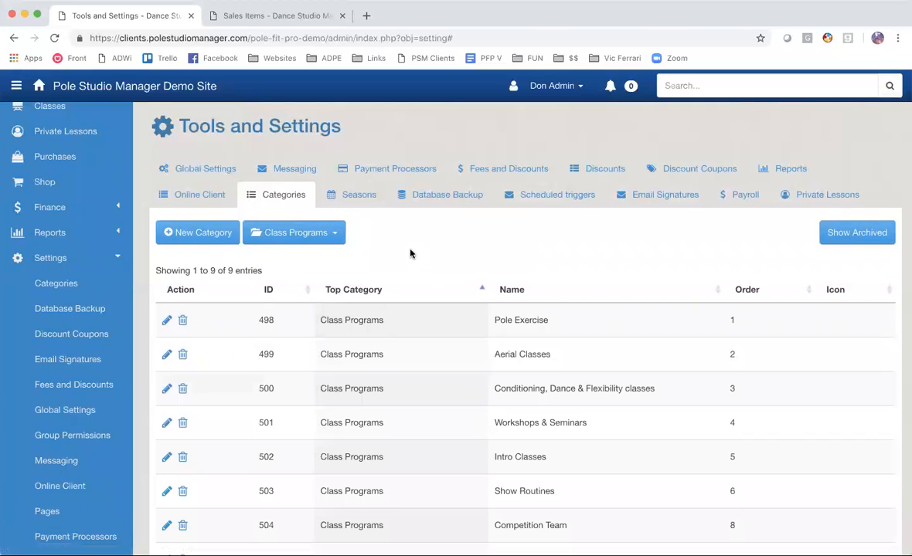
pyautogui.scroll(-3, 410, 254)
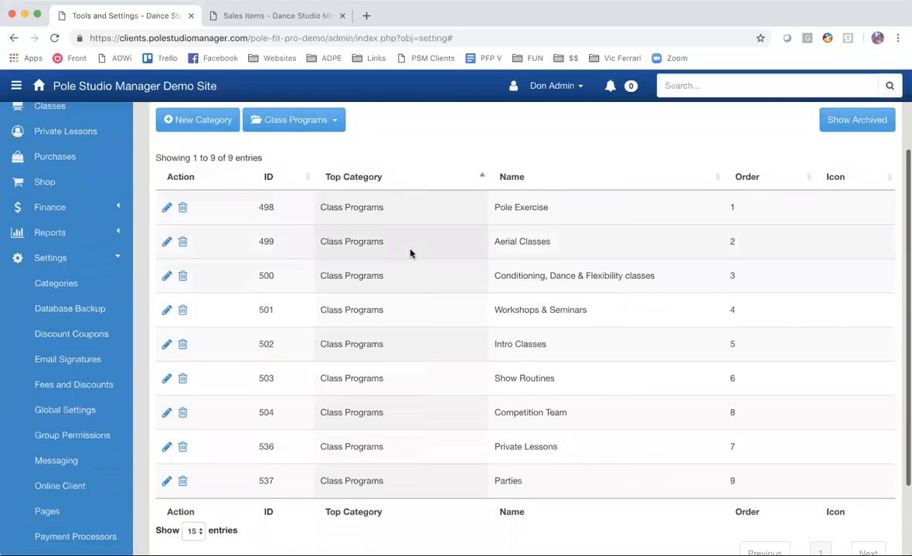
pyautogui.scroll(1, 410, 253)
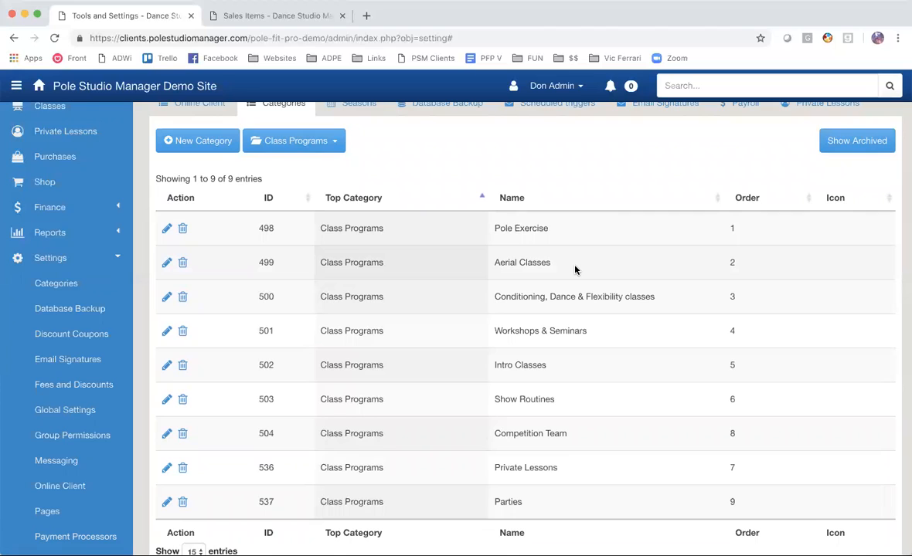
# Under How Hear Items, create and save a new category named "Facebook" with order 1.
pyautogui.click(335, 144)
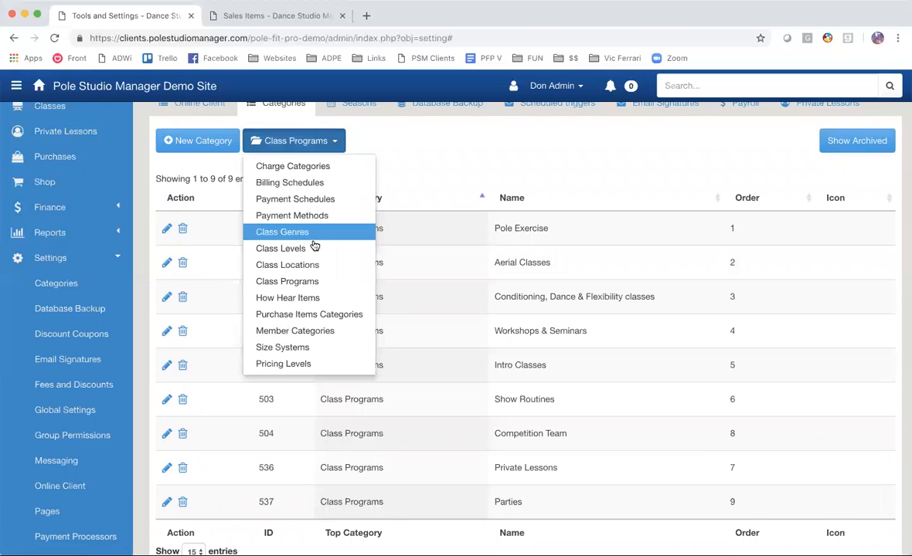
pyautogui.click(308, 298)
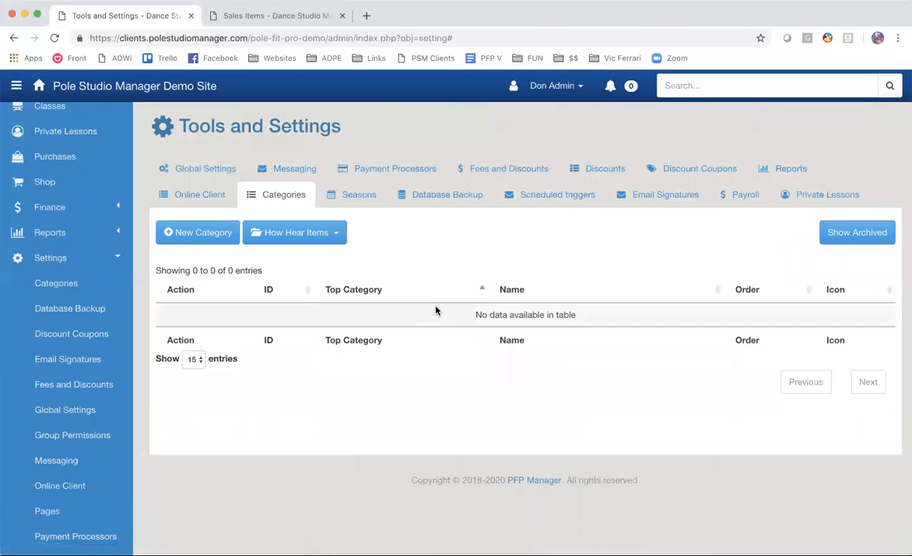
pyautogui.click(200, 234)
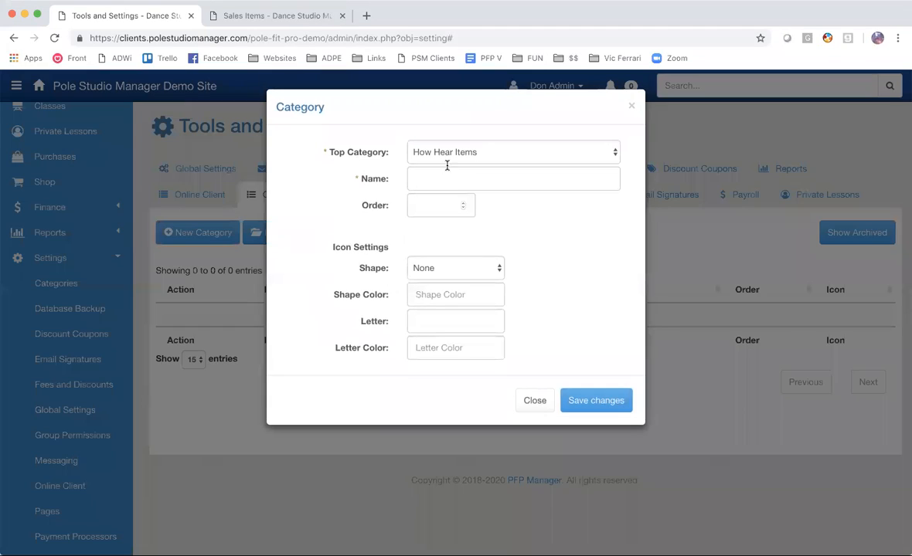
pyautogui.click(424, 178)
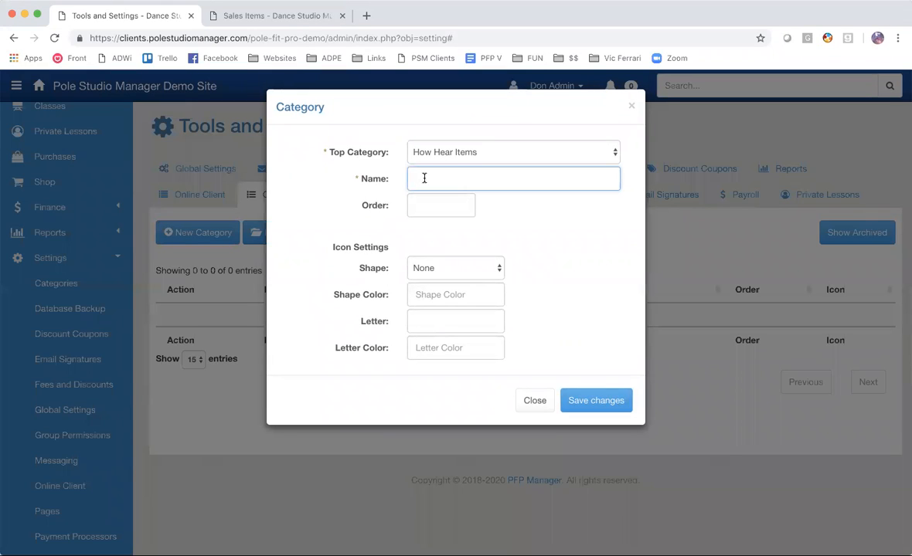
pyautogui.write('Facebook')
pyautogui.click(442, 204)
pyautogui.write('1')
pyautogui.click(584, 401)
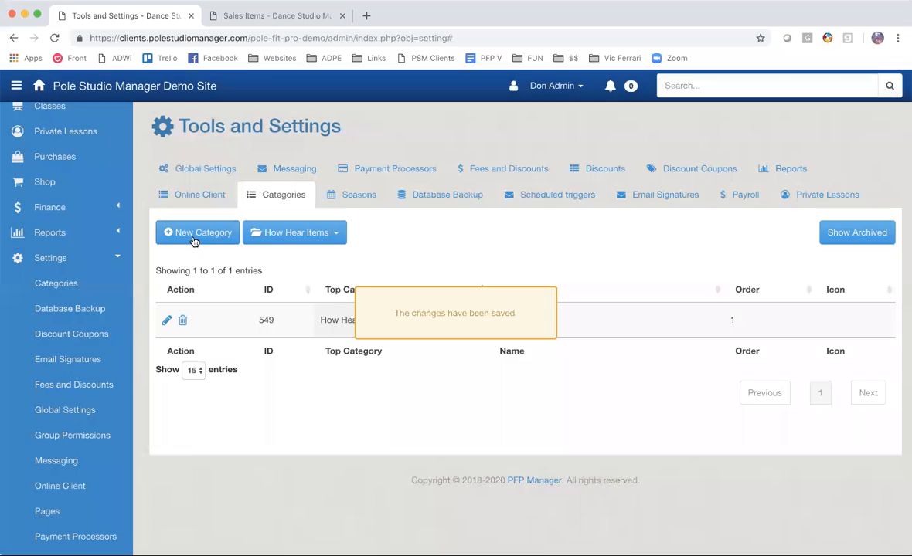
# Add a second How Hear Items category named "Diving By" with order 2 and save it.
pyautogui.click(194, 235)
pyautogui.click(429, 178)
pyautogui.write('Diving Bu')
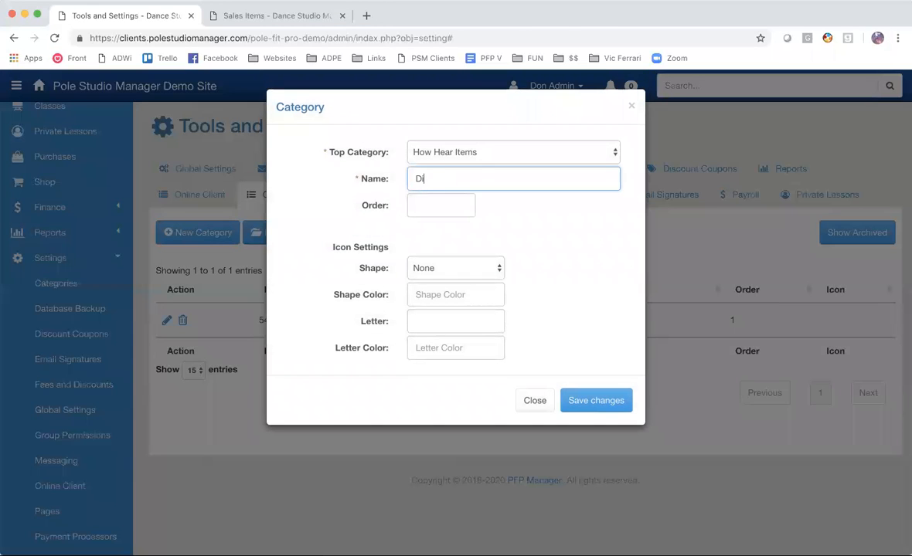
pyautogui.press('BackSpace')
pyautogui.write('y')
pyautogui.click(454, 207)
pyautogui.write('2')
pyautogui.click(589, 402)
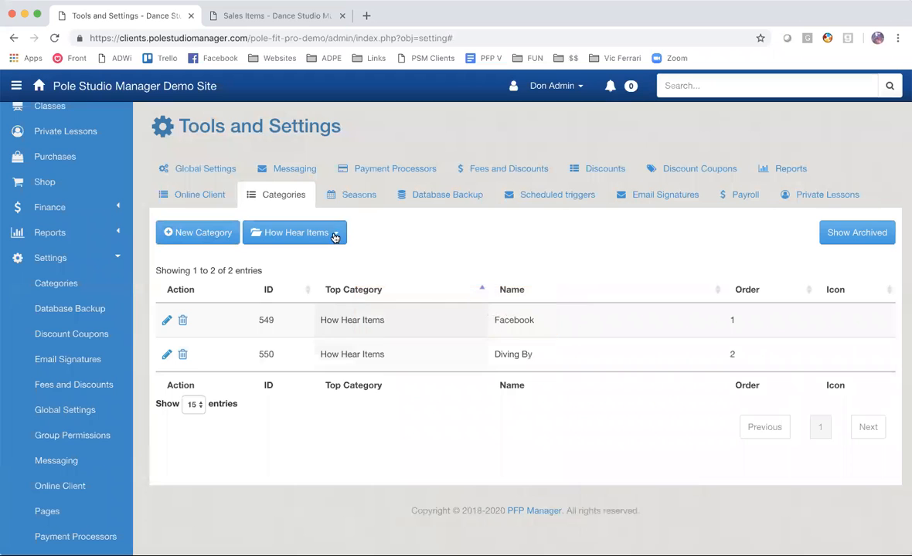
# Switch the category list to Purchase Items Categories and review its entries.
pyautogui.click(334, 236)
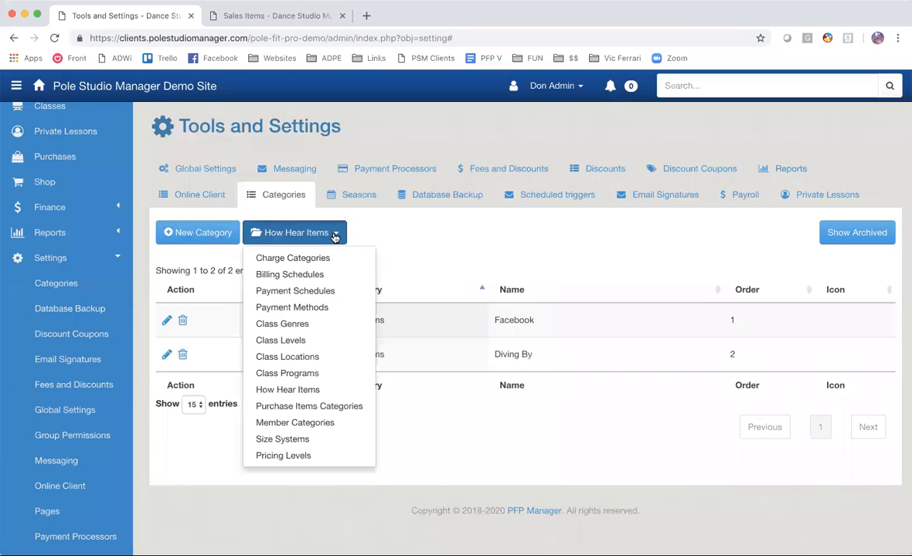
pyautogui.click(327, 408)
pyautogui.scroll(-3, 475, 250)
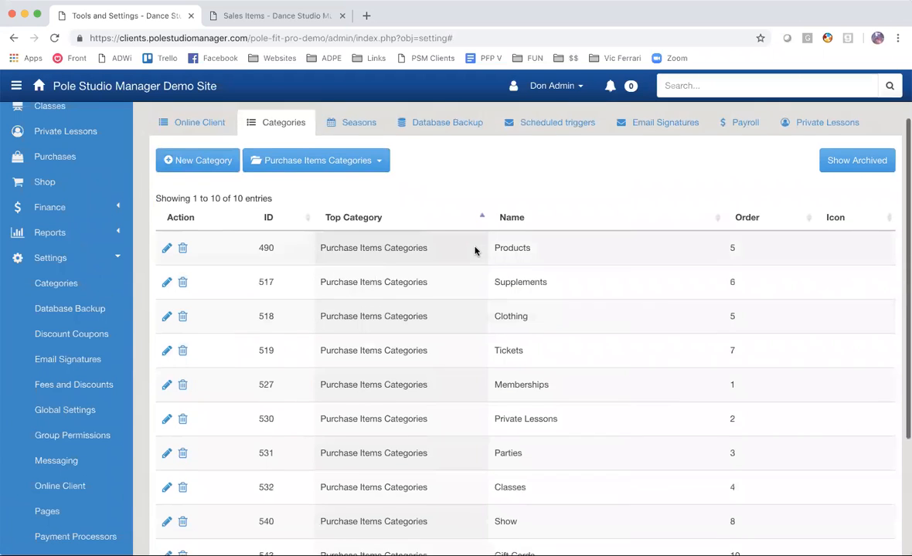
pyautogui.scroll(1, 476, 250)
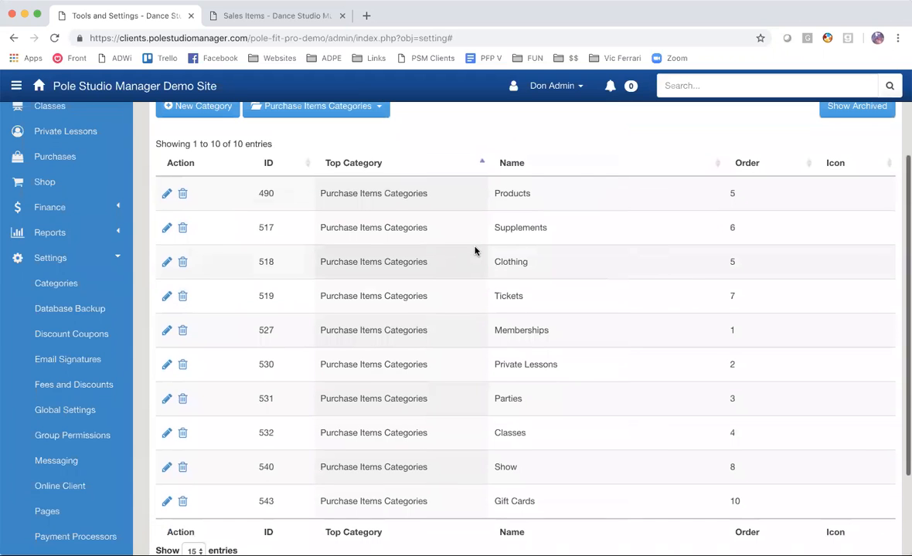
# Switch the category list from Purchase Items Categories to Charge Categories to compare the two types.
pyautogui.scroll(1, 415, 171)
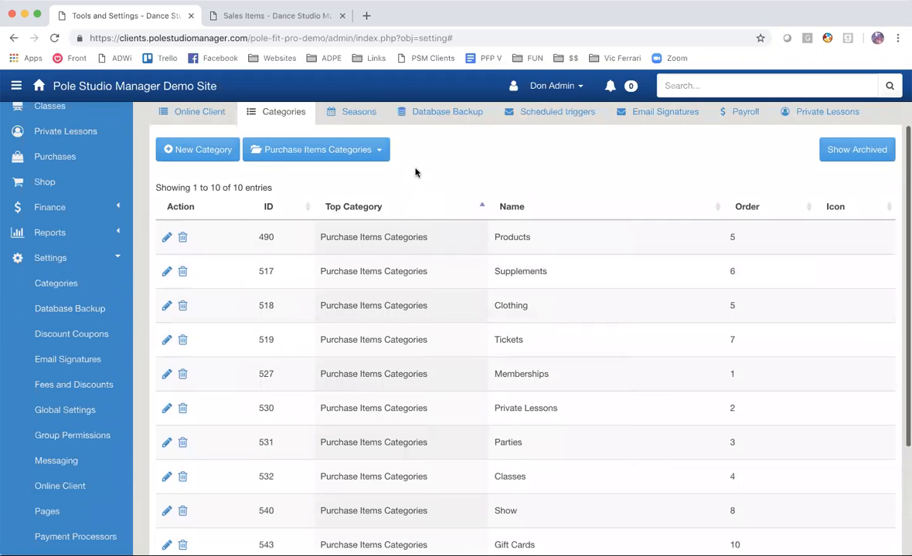
pyautogui.click(350, 144)
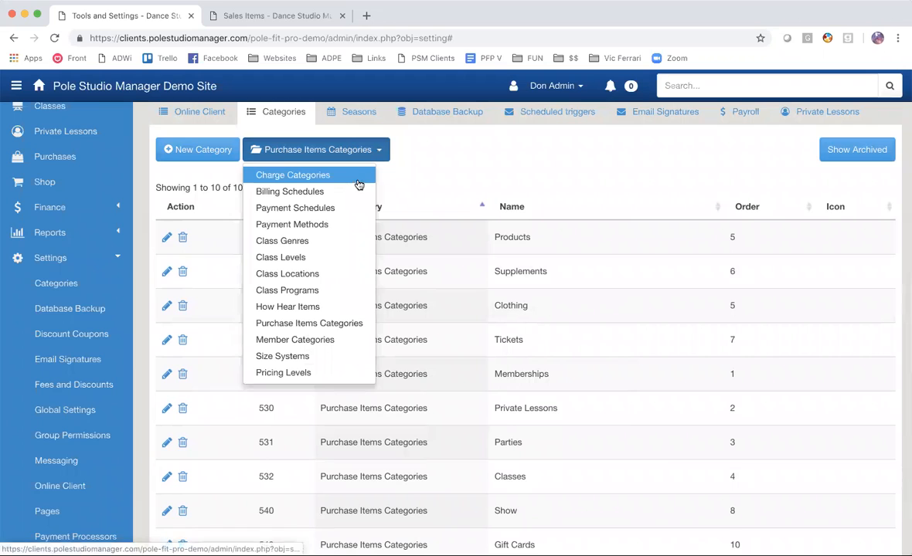
pyautogui.click(358, 179)
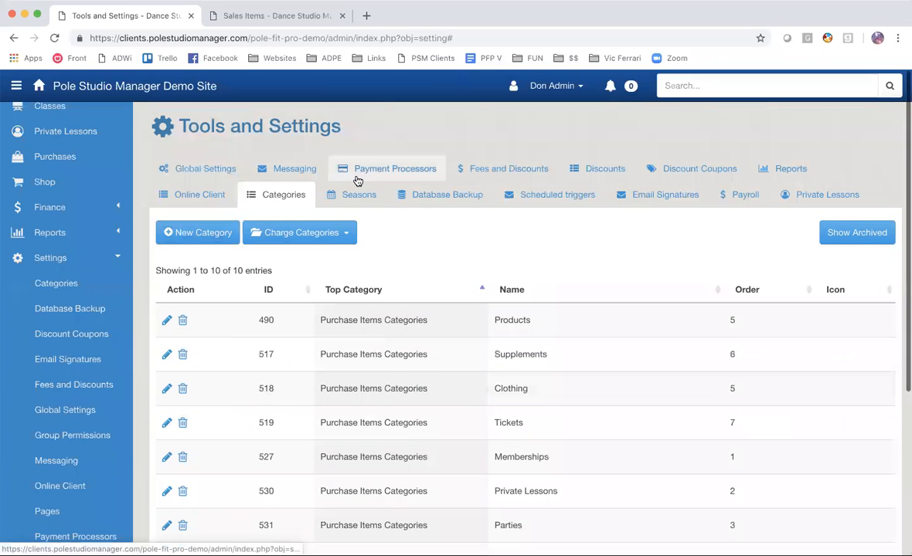
# Return to the Purchase Items Categories and look through all of their entries.
pyautogui.click(347, 239)
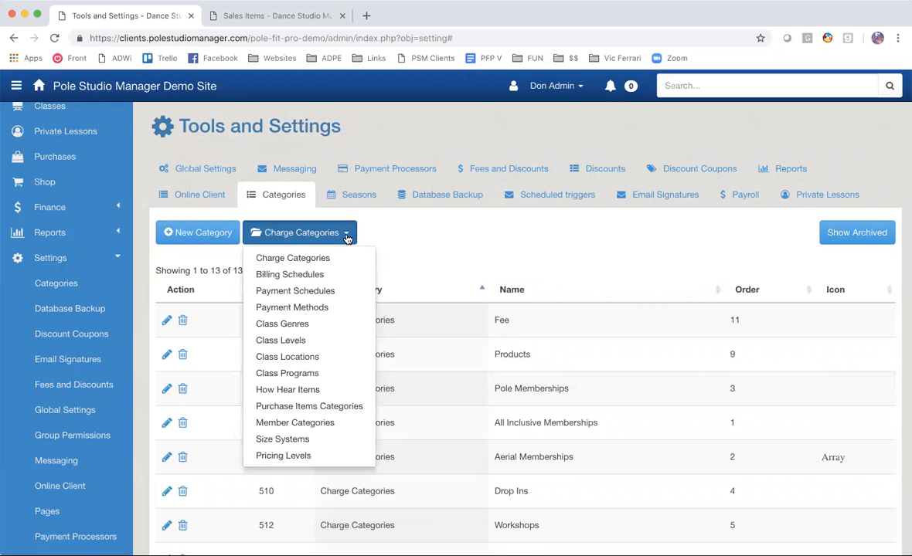
pyautogui.click(336, 406)
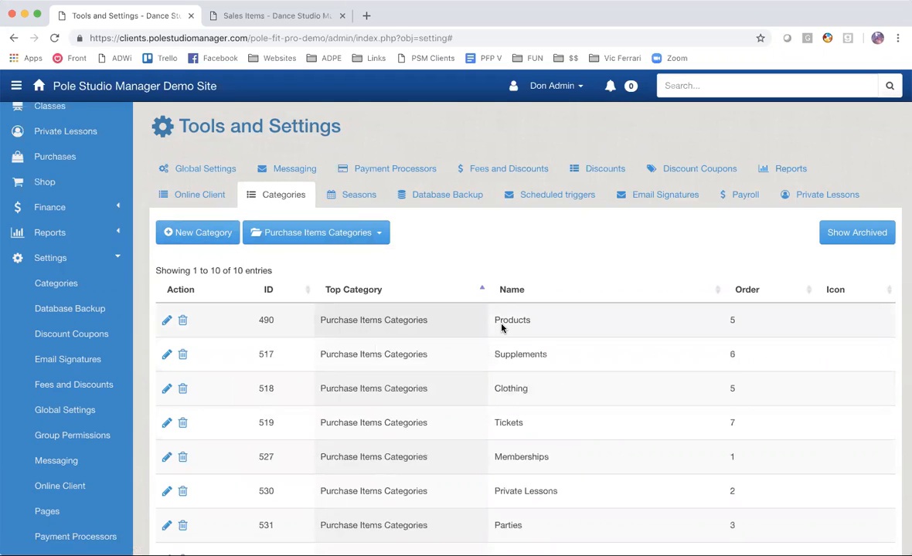
pyautogui.scroll(-5, 501, 327)
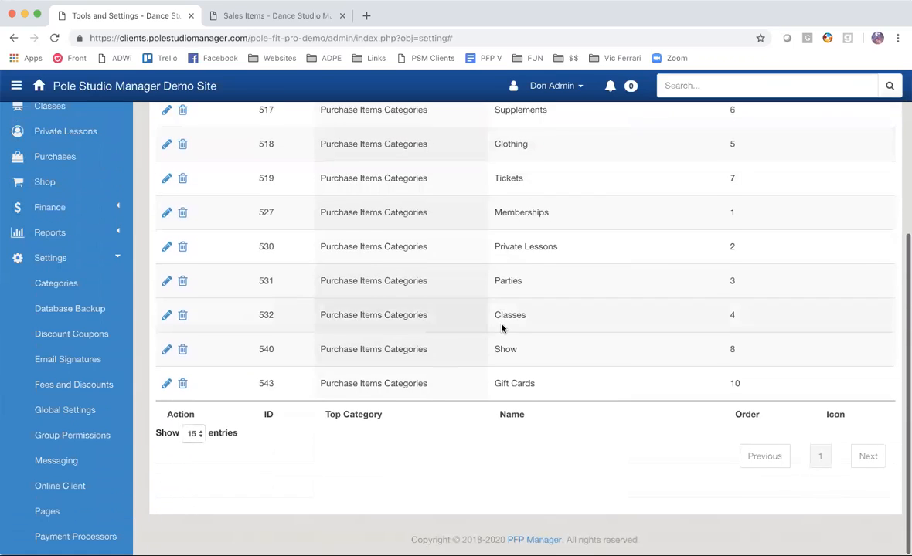
pyautogui.scroll(2, 501, 328)
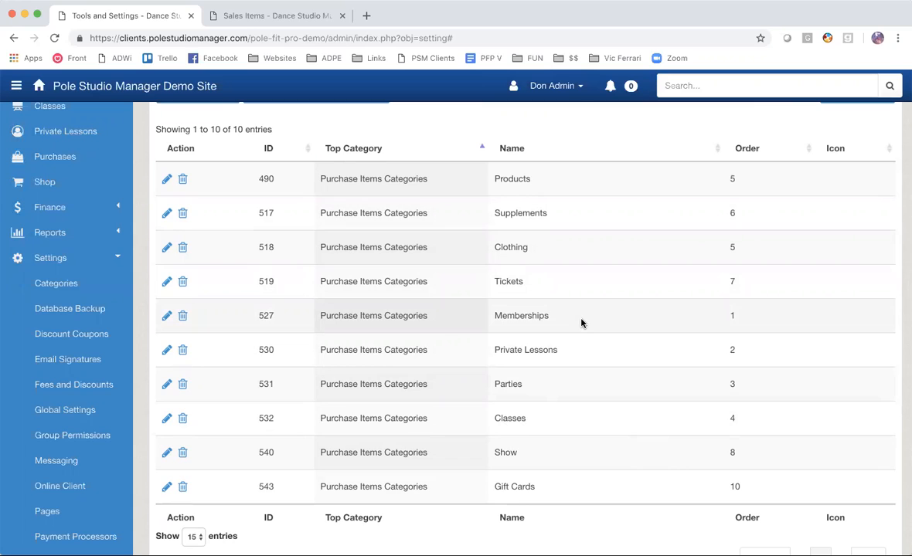
pyautogui.scroll(1, 582, 323)
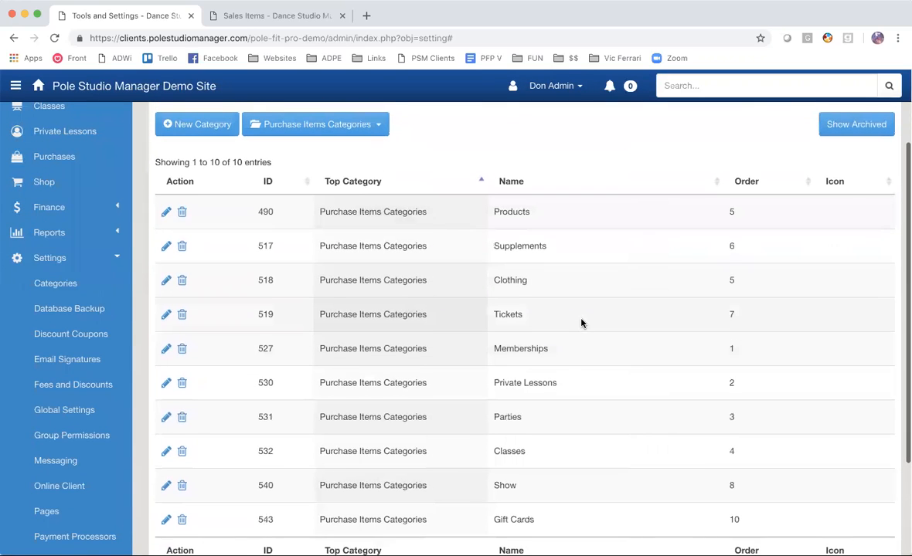
pyautogui.scroll(2, 581, 323)
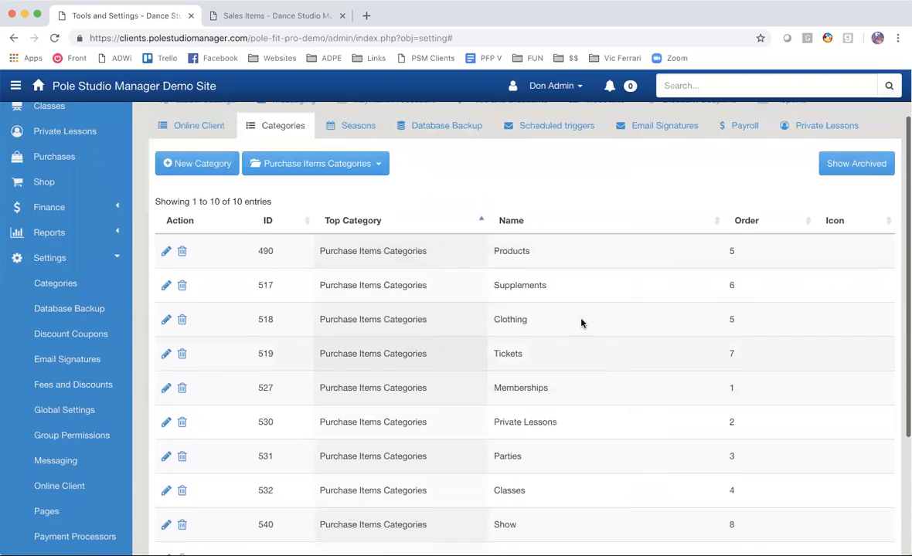
# Show the Member Categories and review their names, order numbers and icons.
pyautogui.click(378, 163)
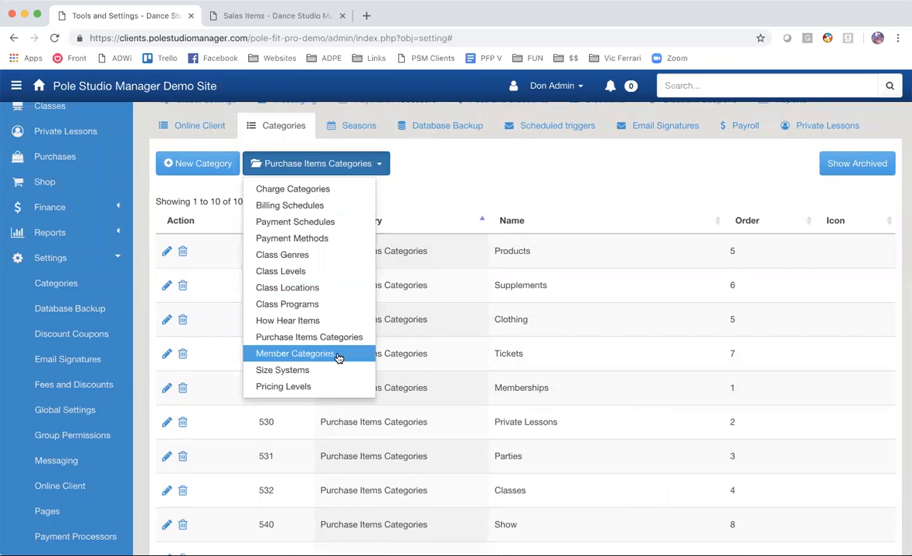
pyautogui.click(337, 354)
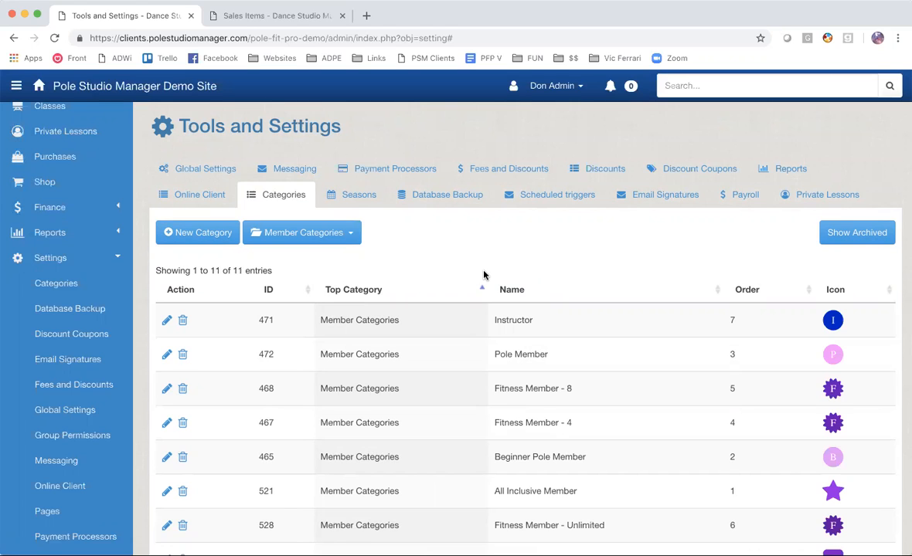
pyautogui.scroll(-4, 484, 275)
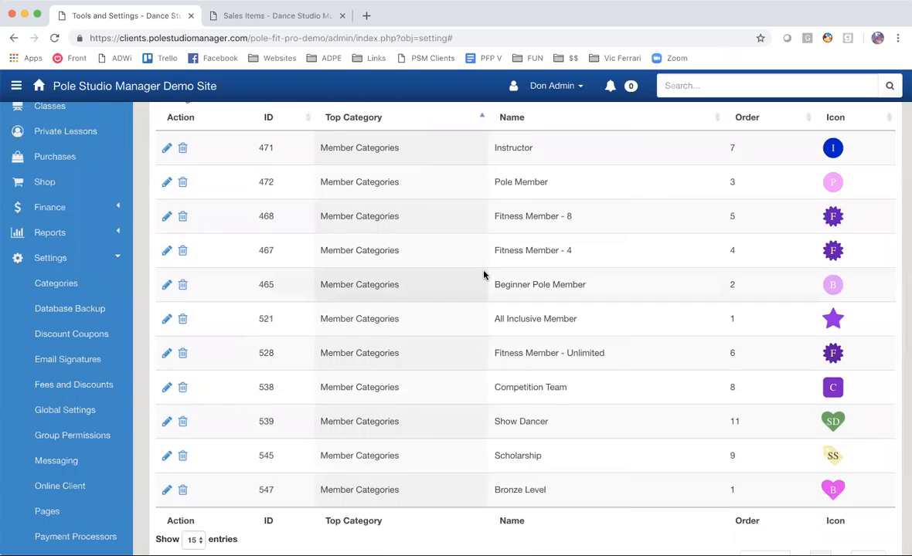
pyautogui.scroll(3, 483, 275)
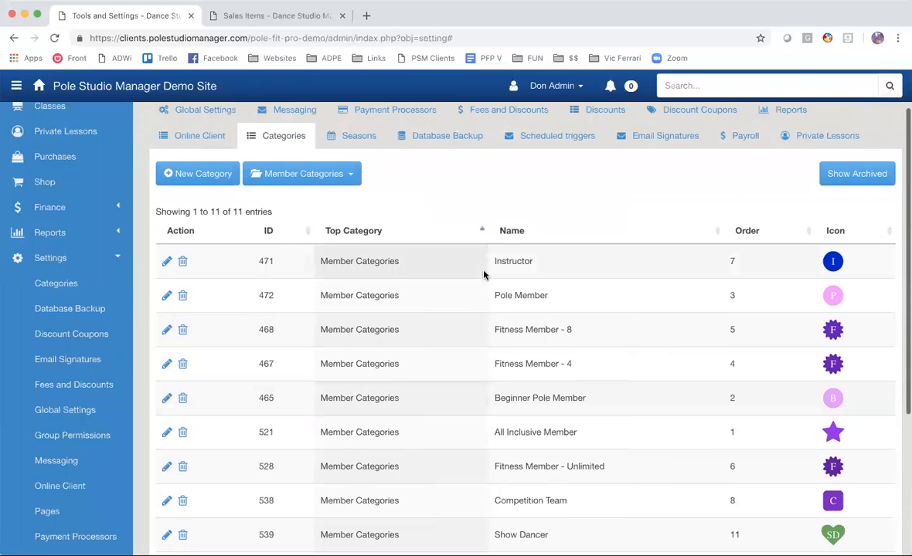
pyautogui.scroll(2, 483, 275)
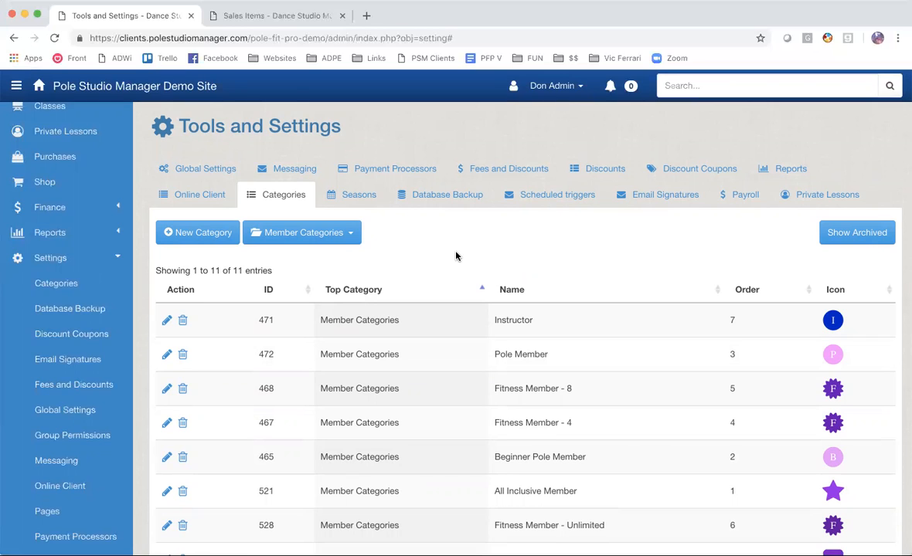
pyautogui.scroll(-3, 455, 255)
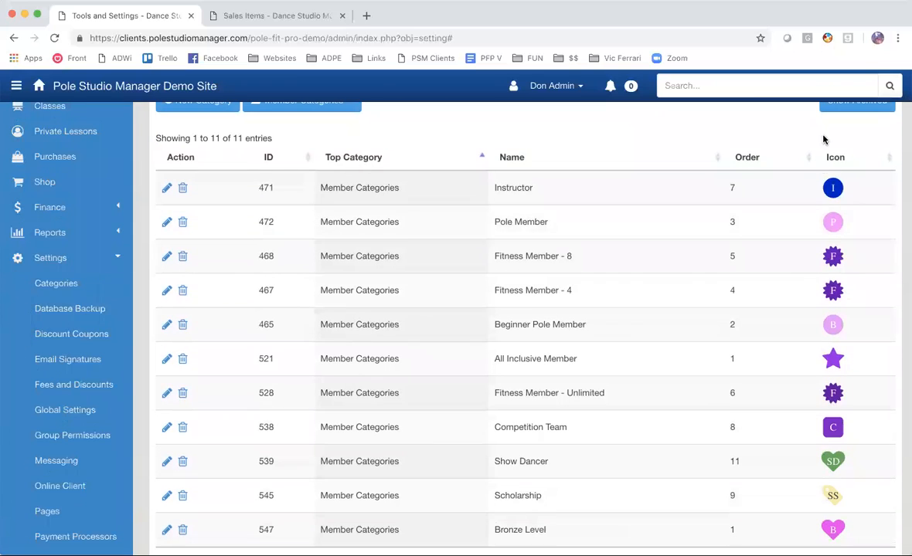
pyautogui.scroll(3, 594, 291)
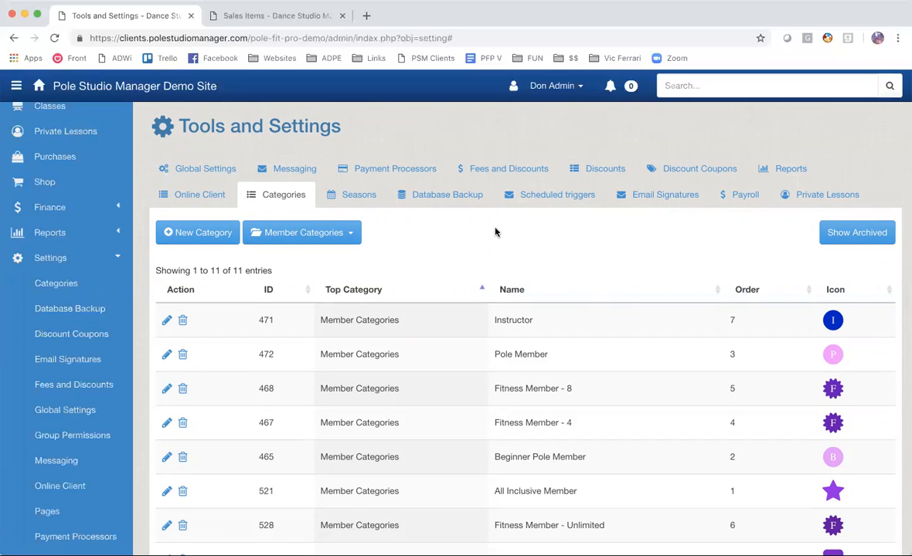
# Start a new category under Member Categories, named "Silver Membership" with order 2.
pyautogui.click(352, 233)
pyautogui.click(353, 235)
pyautogui.click(219, 234)
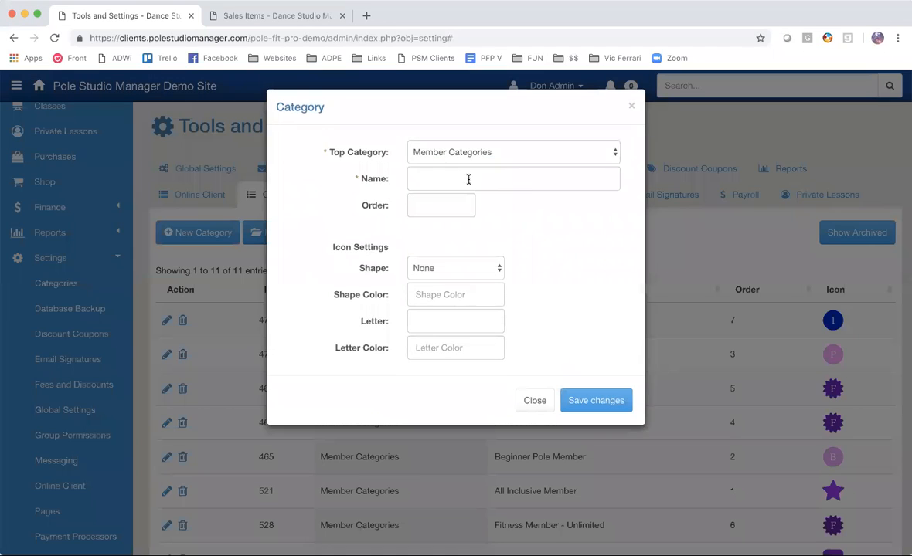
pyautogui.click(469, 179)
pyautogui.write('Silver Memb')
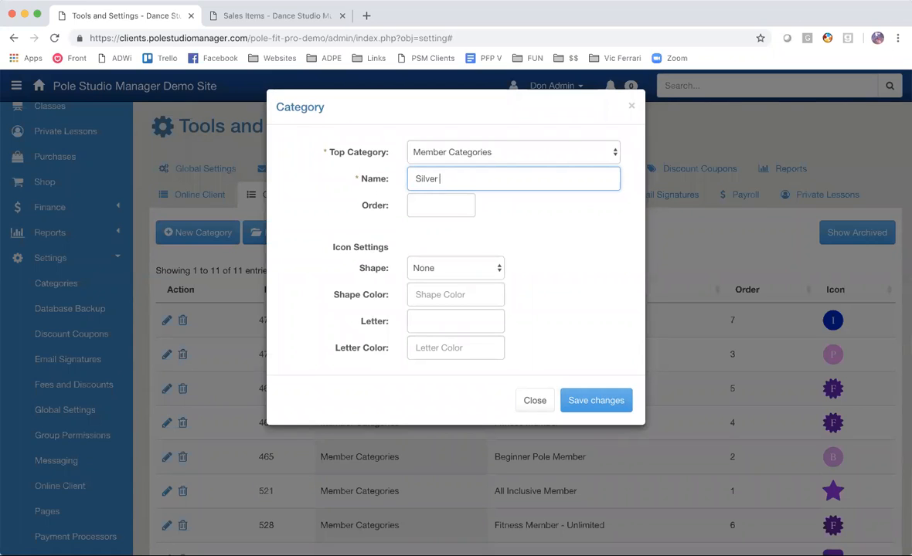
pyautogui.write('ership')
pyautogui.click(444, 207)
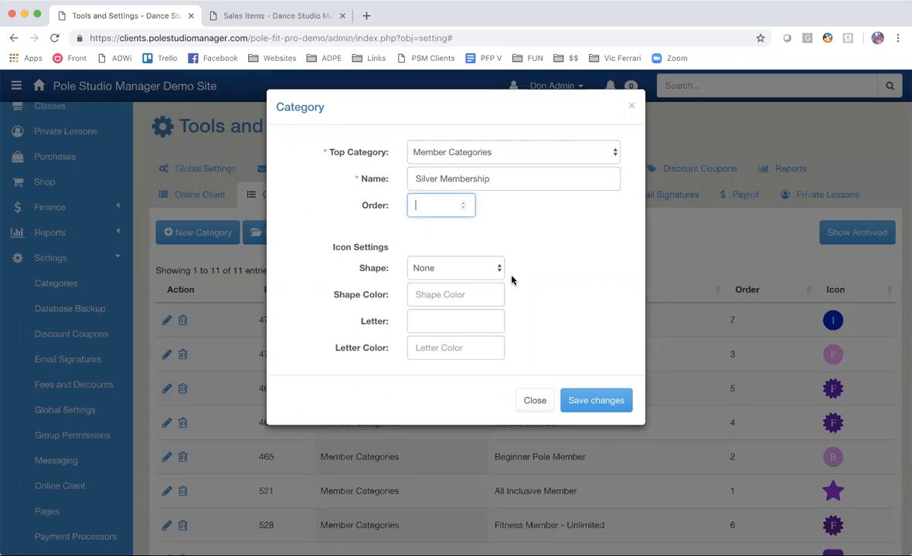
pyautogui.write('2')
# Set the new category's icon shape to Heart and its shape color to medium gray.
pyautogui.click(494, 267)
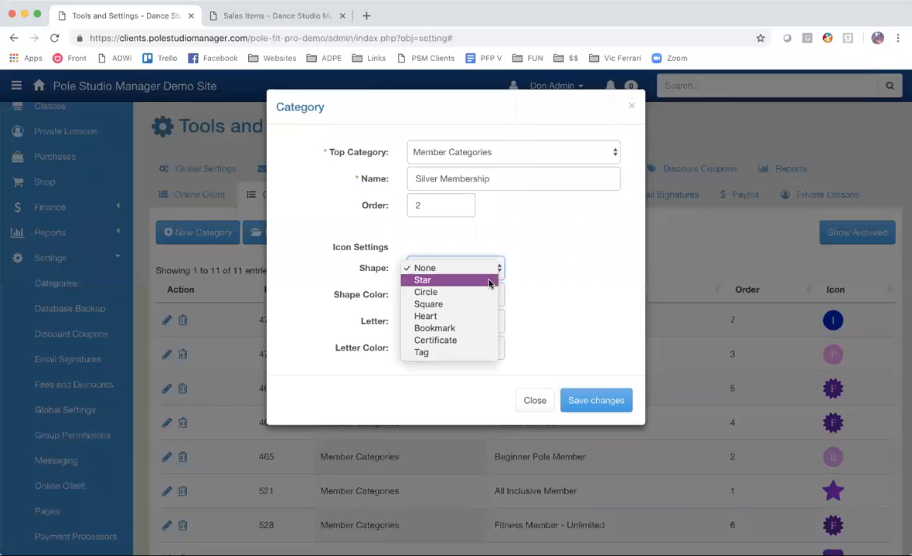
pyautogui.click(489, 281)
pyautogui.click(498, 264)
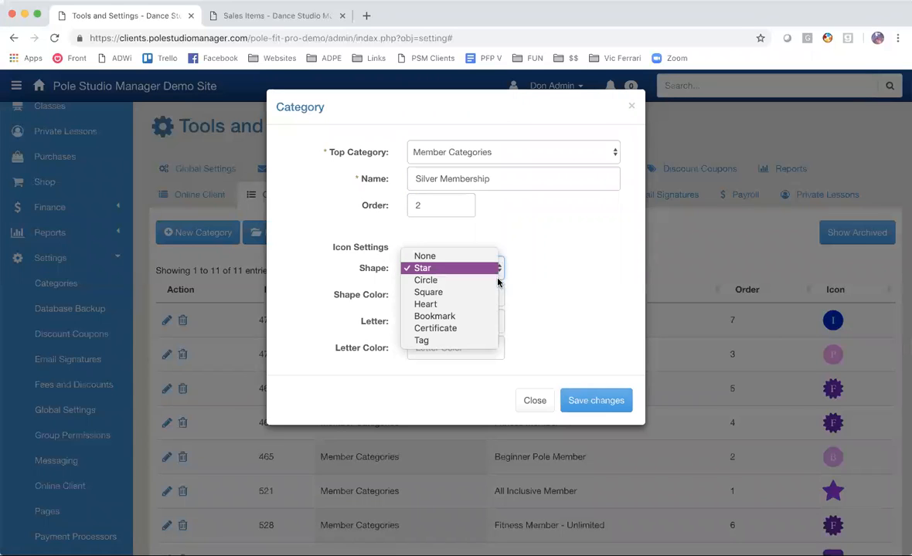
pyautogui.click(470, 310)
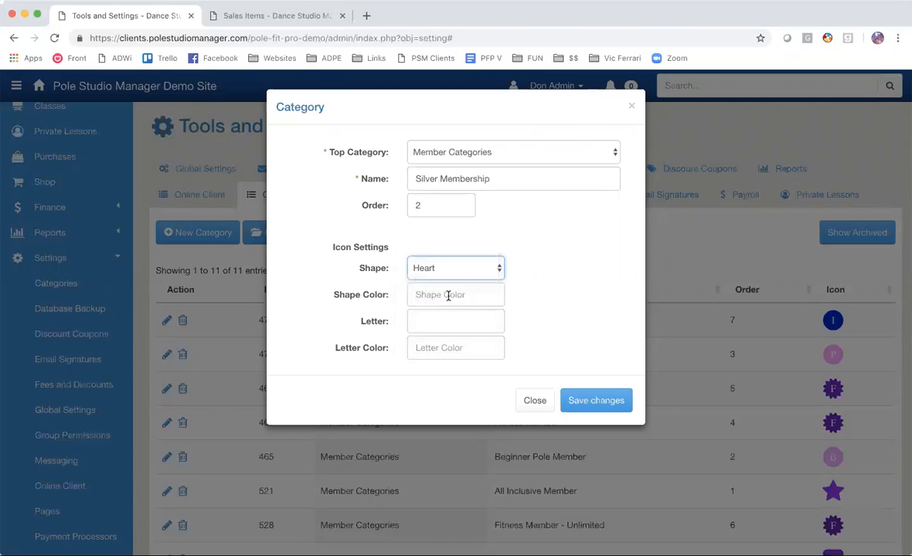
pyautogui.click(449, 295)
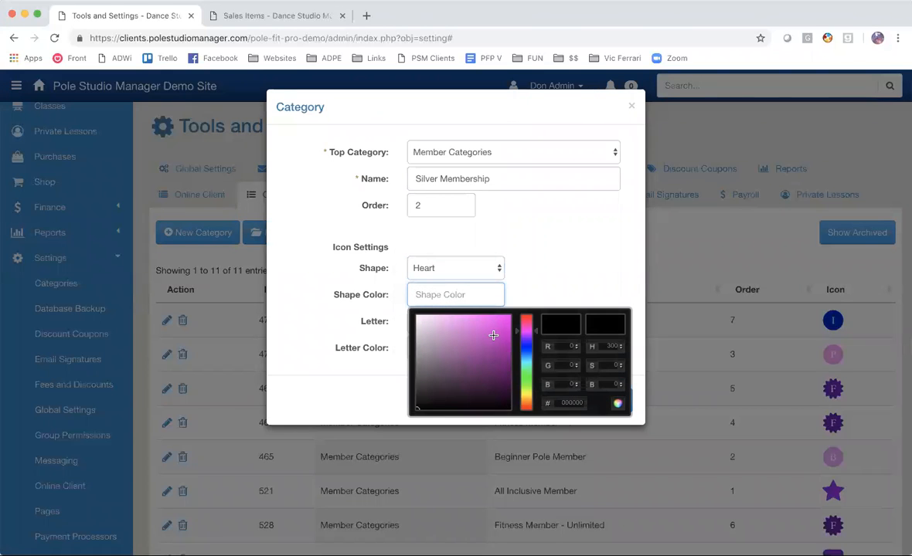
pyautogui.moveTo(533, 331); pyautogui.dragTo(533, 387)
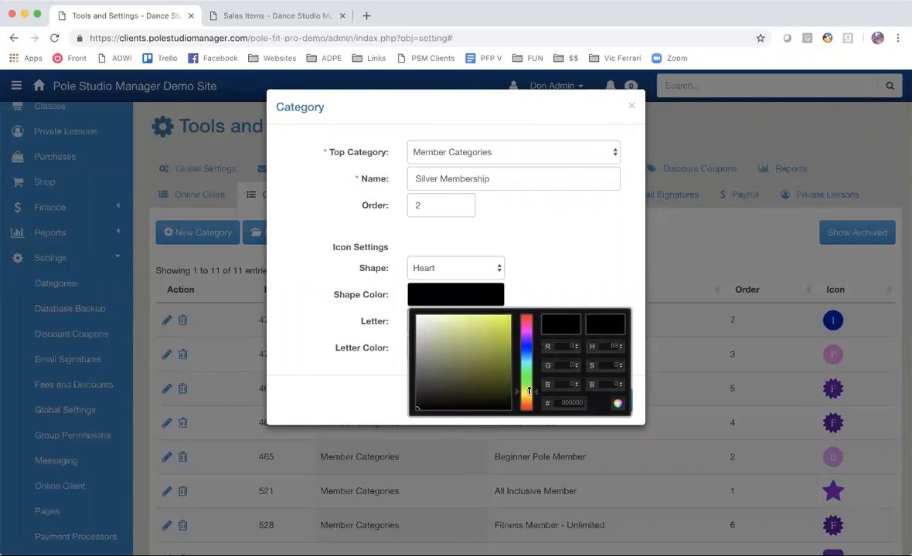
pyautogui.moveTo(459, 368); pyautogui.dragTo(418, 358)
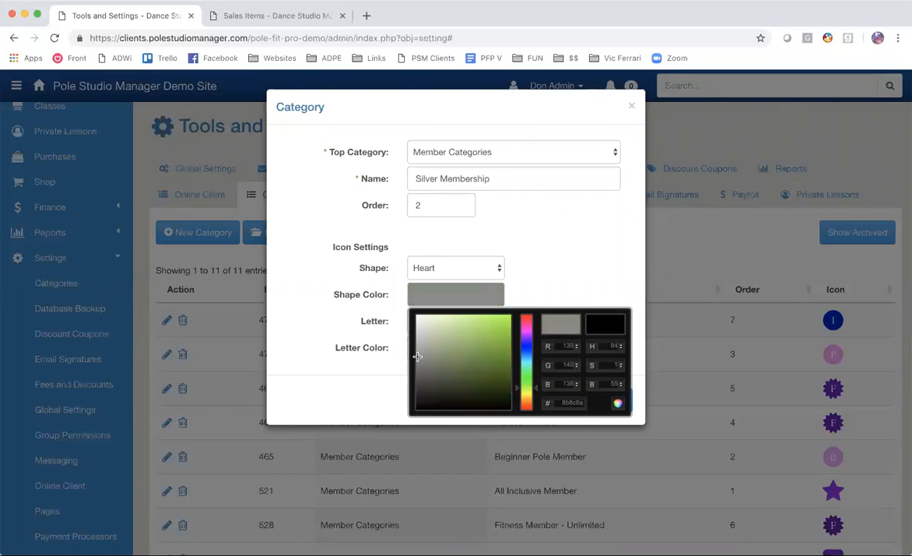
pyautogui.click(542, 266)
# Set the icon's letter to "S" with a black letter color and save the new member category.
pyautogui.click(448, 323)
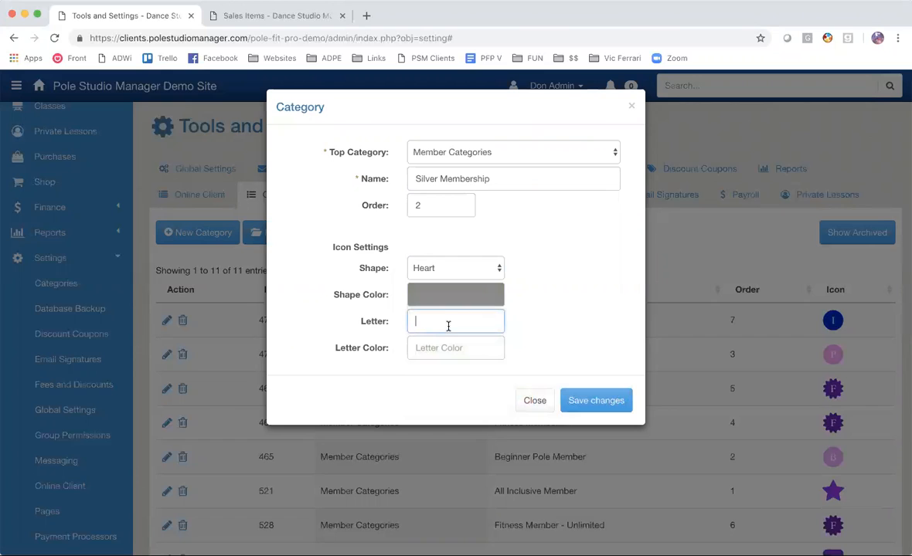
pyautogui.write('S')
pyautogui.click(450, 348)
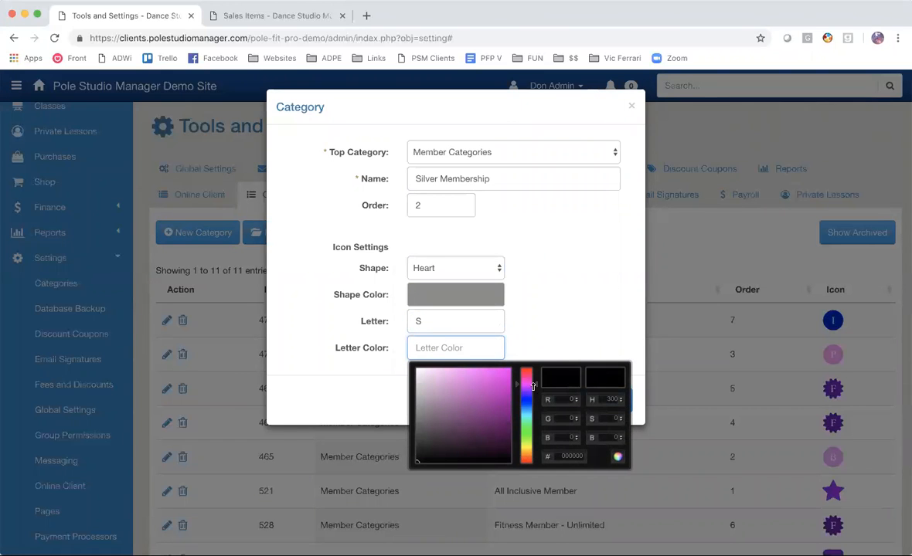
pyautogui.moveTo(532, 386); pyautogui.dragTo(526, 464)
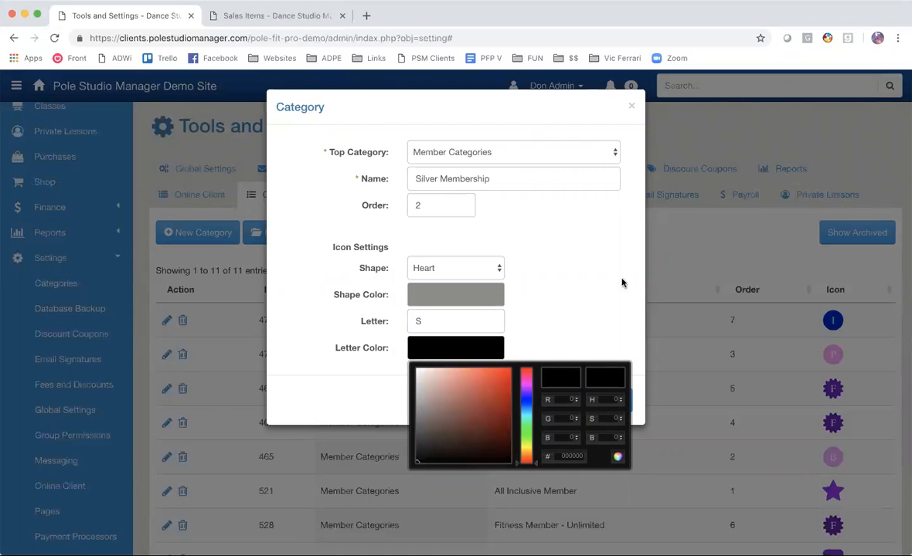
pyautogui.click(584, 317)
pyautogui.click(597, 404)
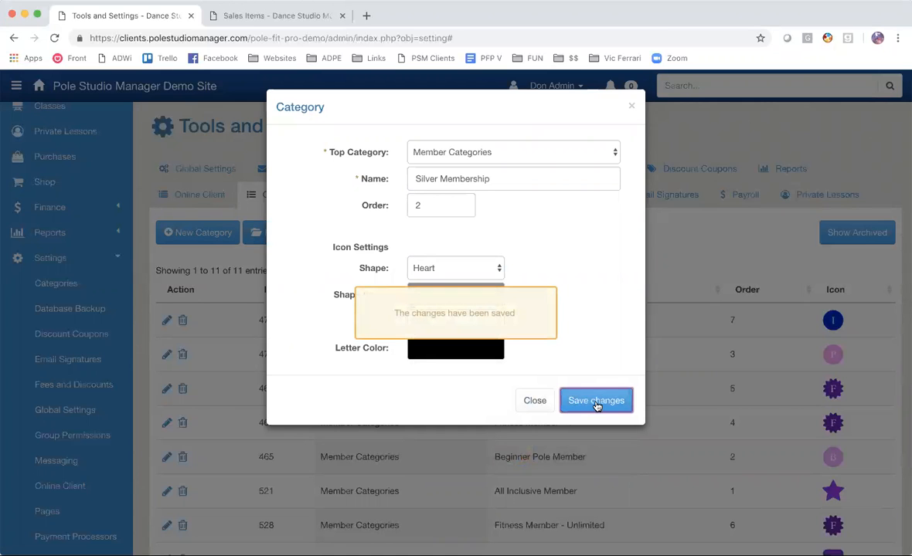
# Check the Silver Membership entry and its icon in the Member Categories list.
pyautogui.scroll(-5, 596, 403)
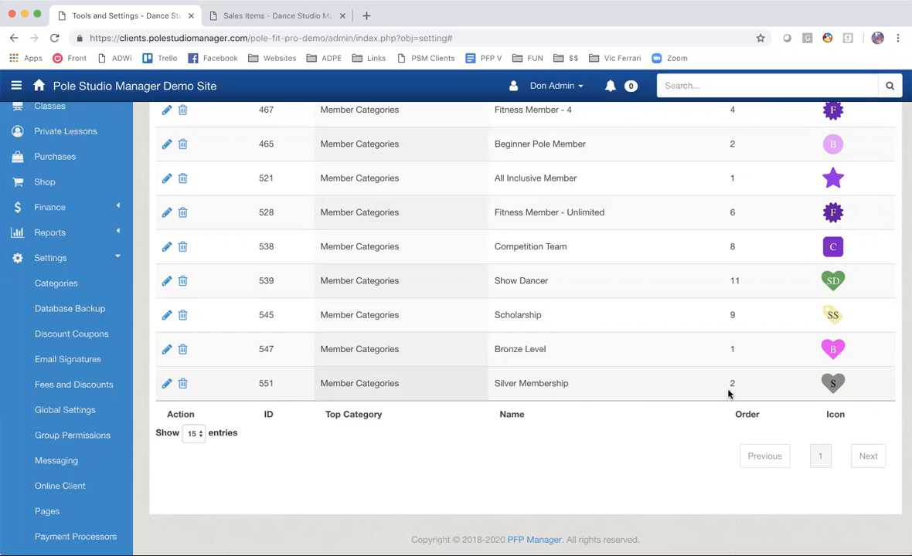
pyautogui.scroll(3, 602, 364)
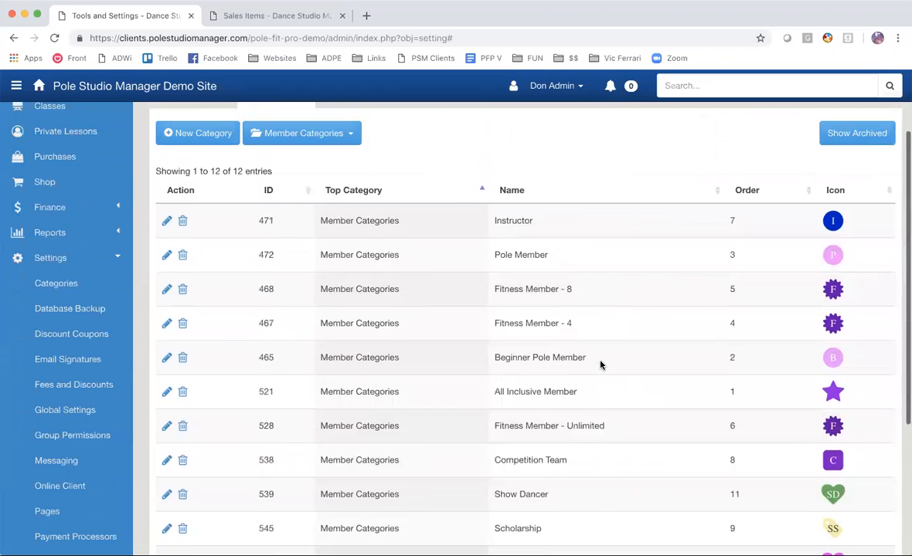
pyautogui.scroll(2, 602, 364)
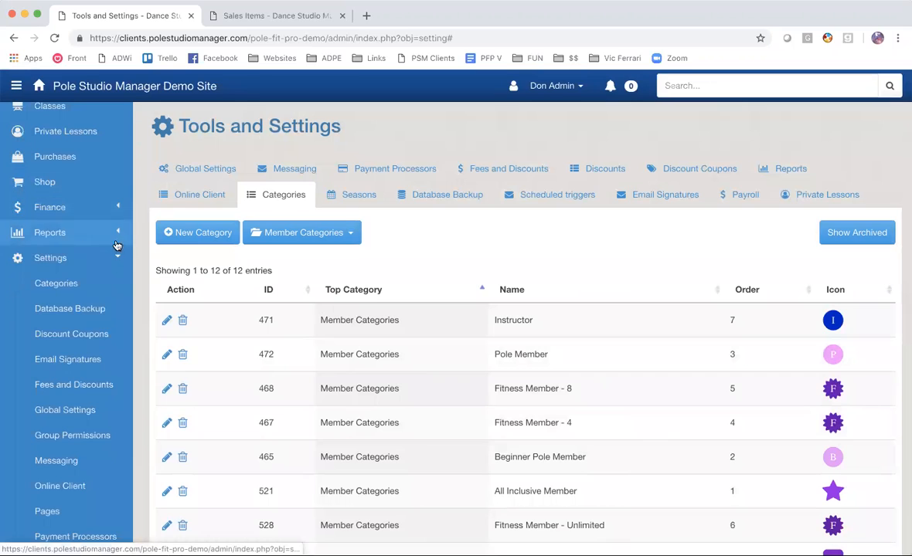
# Open the account details of the second student in the Students list and show the additional account settings.
pyautogui.scroll(3, 62, 232)
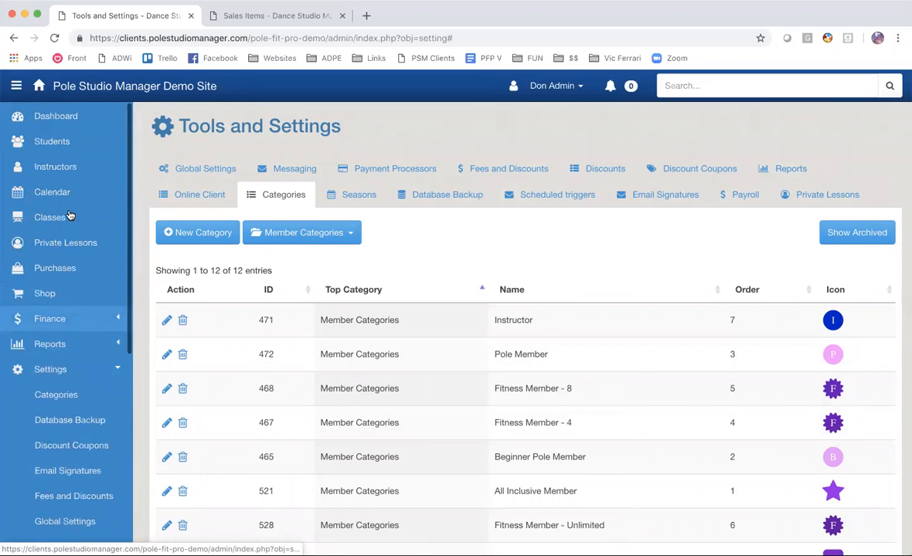
pyautogui.click(54, 144)
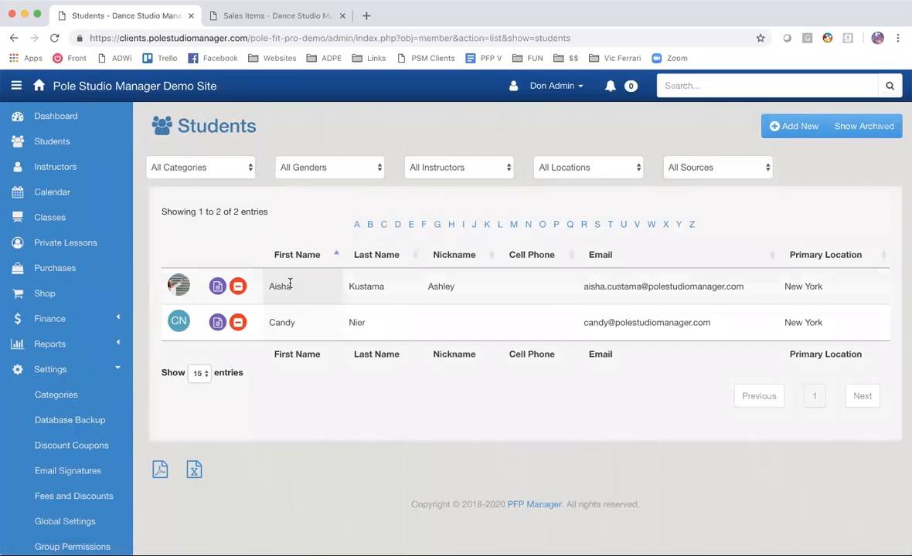
pyautogui.rightClick(285, 325)
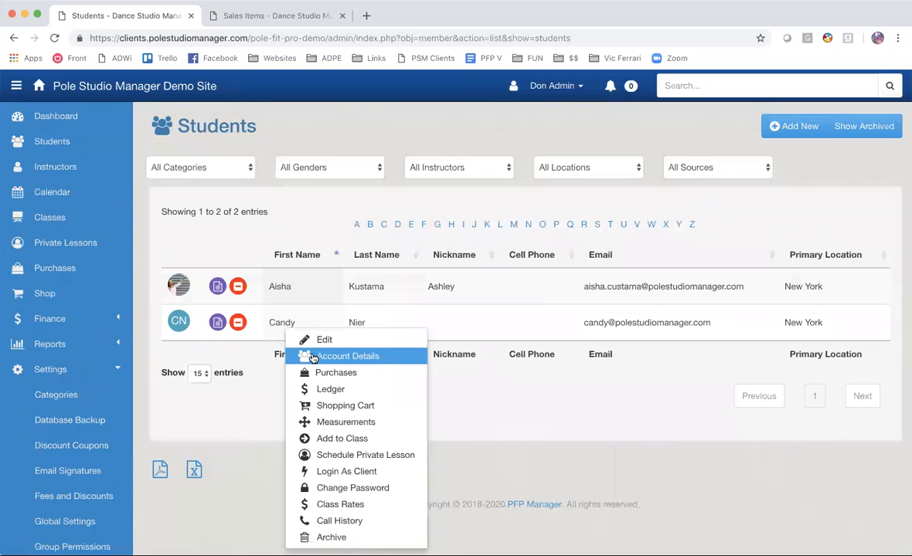
pyautogui.click(313, 357)
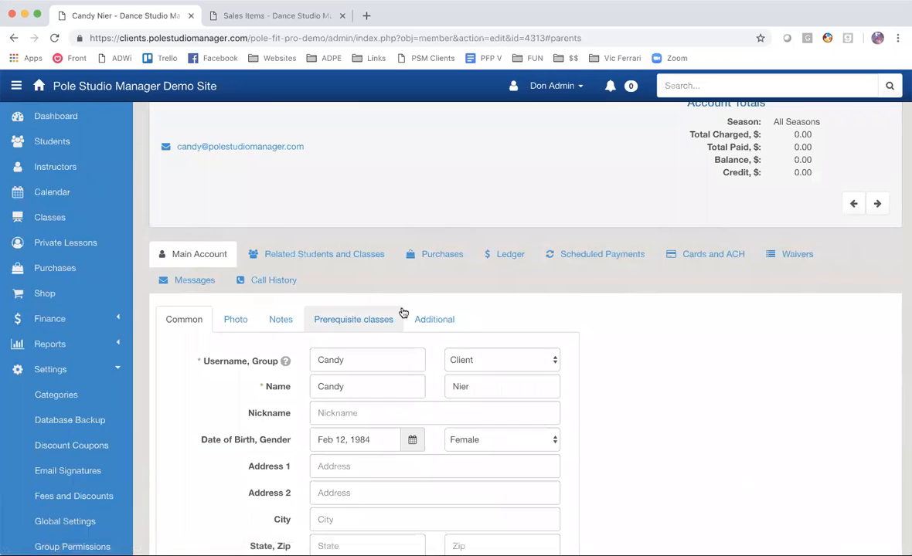
pyautogui.click(423, 319)
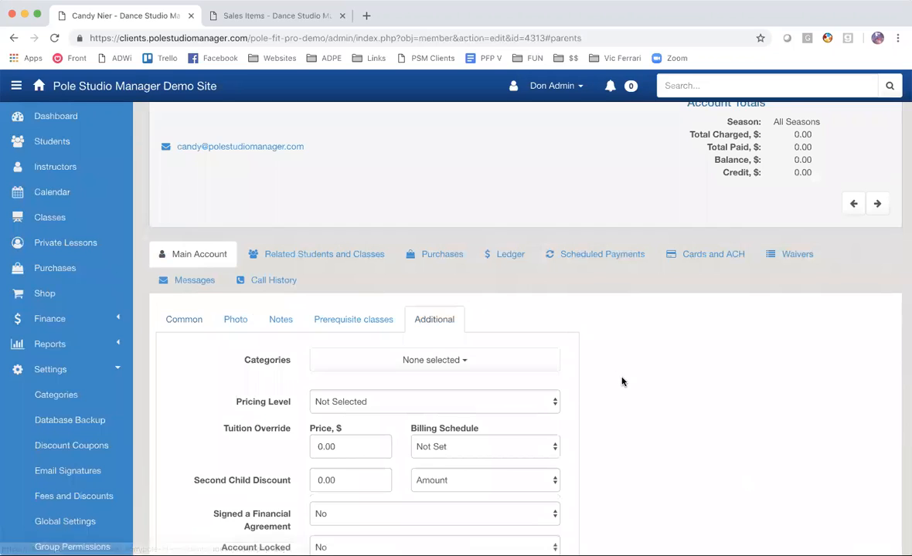
# Assign the Silver Membership category to the student in the additional account settings.
pyautogui.scroll(-1, 622, 381)
pyautogui.click(466, 308)
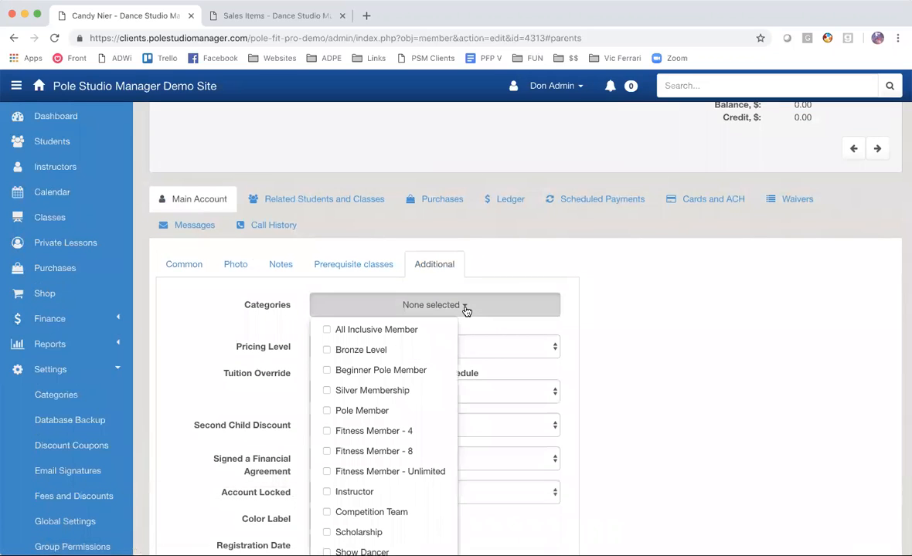
pyautogui.click(325, 390)
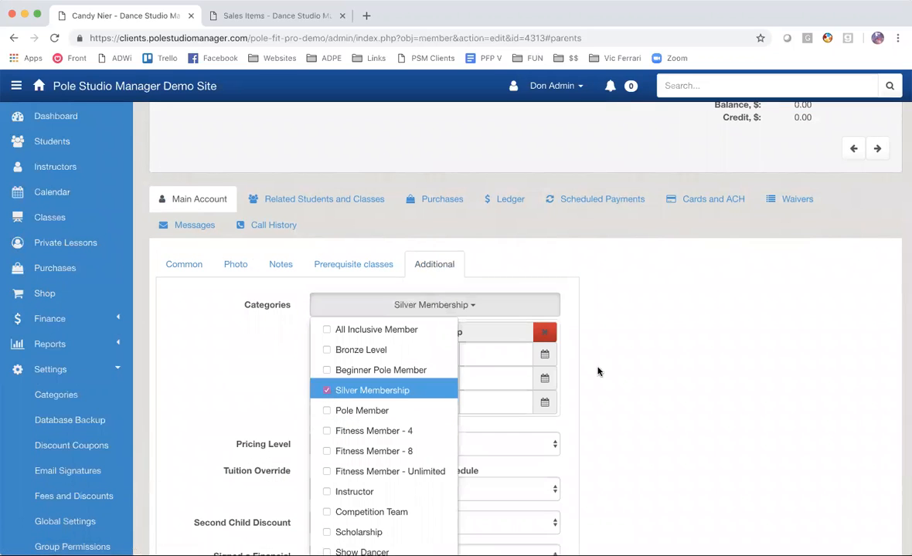
pyautogui.click(570, 345)
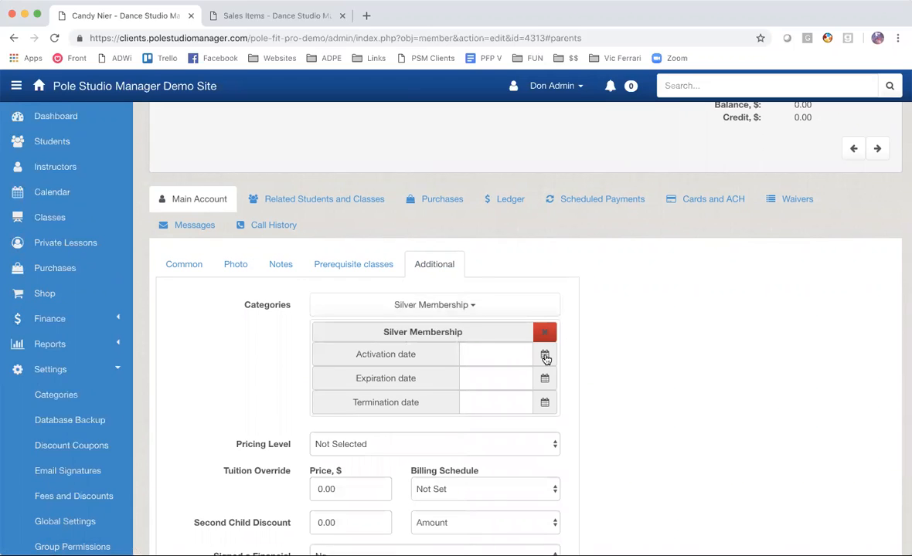
# Set the Silver Membership's activation date to Jan 17, 2020.
pyautogui.click(546, 356)
pyautogui.click(378, 258)
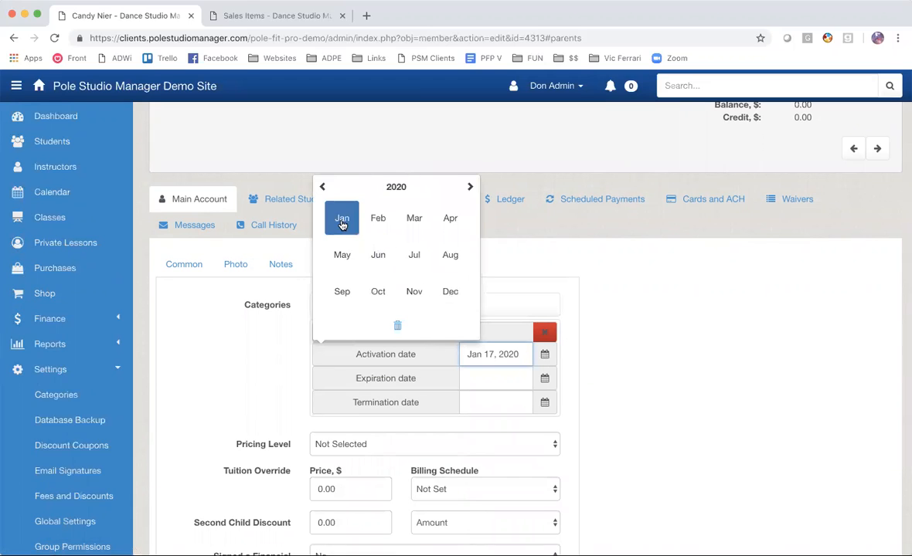
pyautogui.click(342, 219)
pyautogui.click(441, 246)
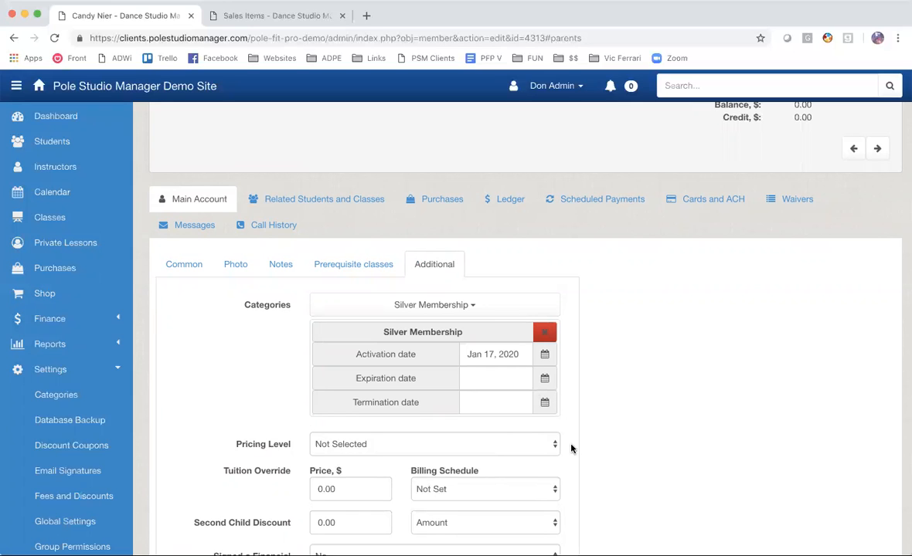
# Return to the category settings and look through the Member Categories list with its orders and icons.
pyautogui.scroll(2, 494, 402)
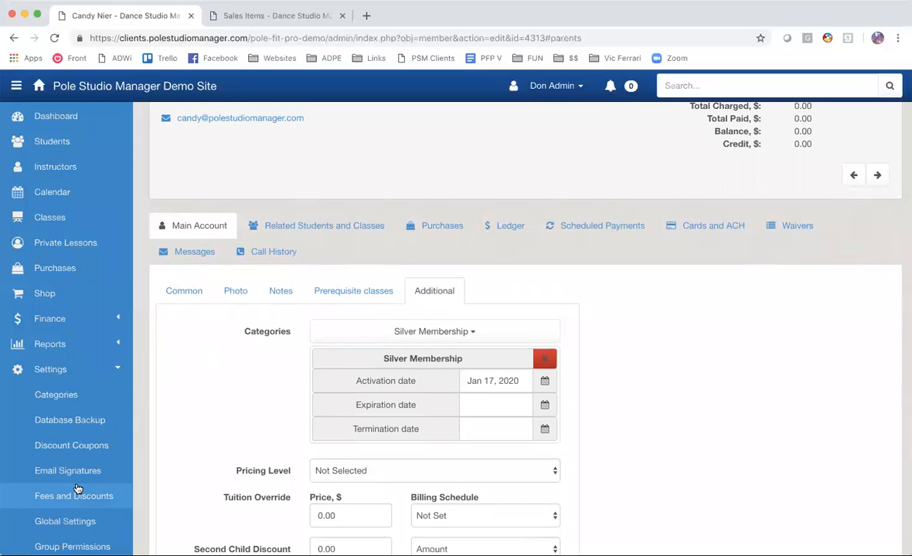
pyautogui.scroll(-4, 74, 487)
pyautogui.scroll(4, 75, 491)
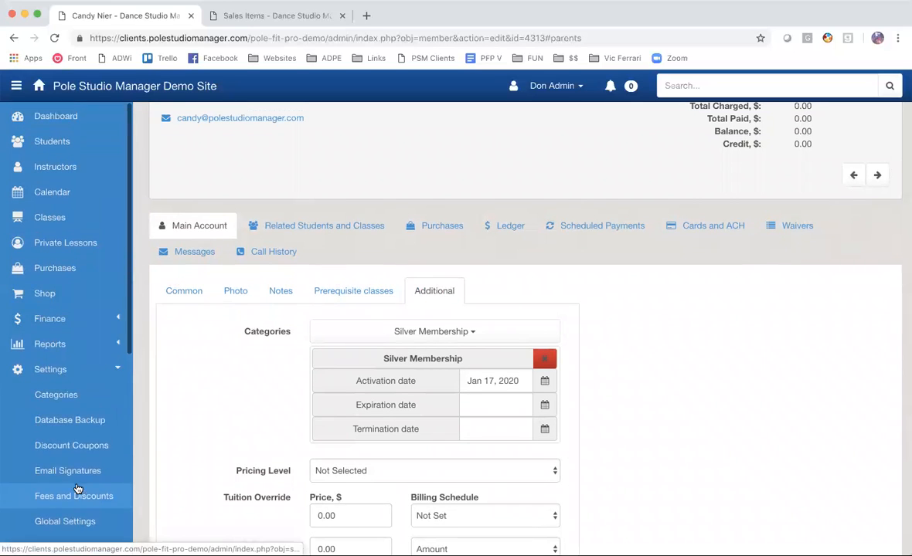
pyautogui.click(50, 394)
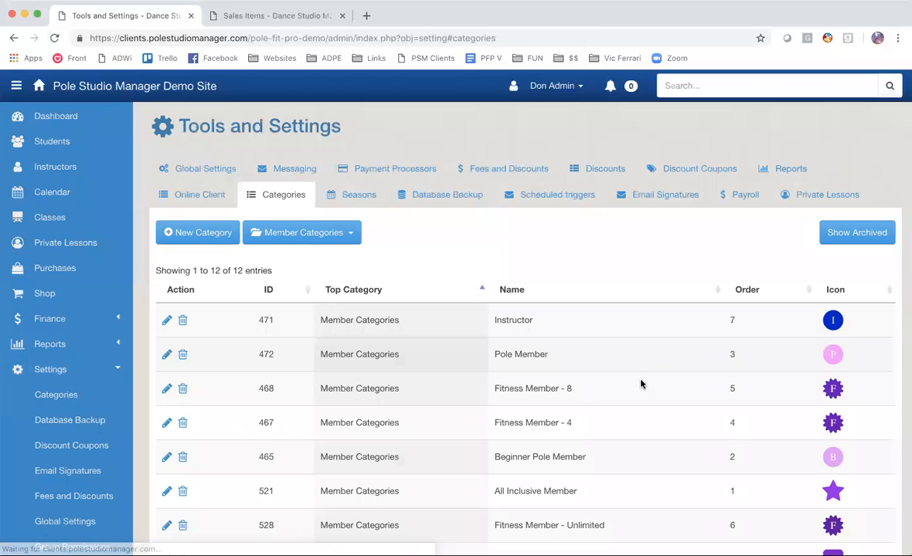
pyautogui.scroll(-6, 618, 445)
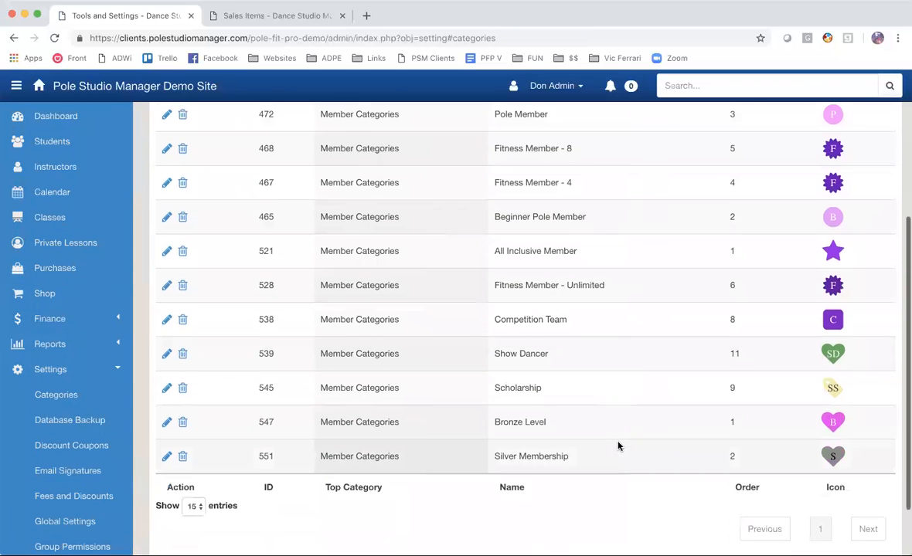
pyautogui.scroll(1, 618, 446)
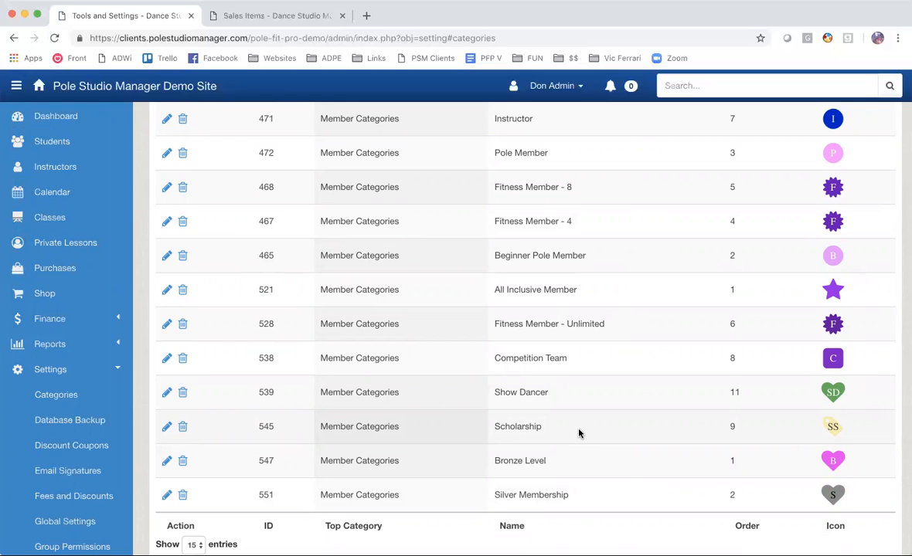
pyautogui.scroll(5, 579, 434)
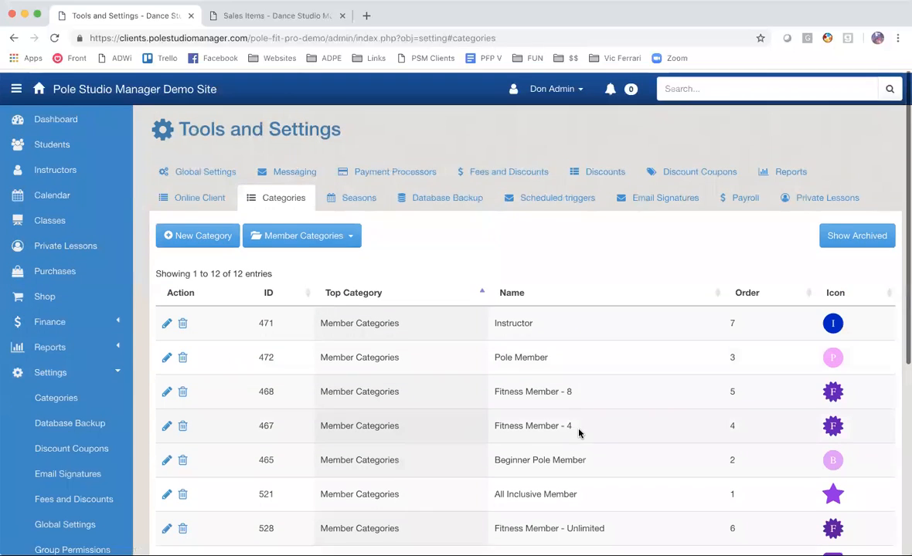